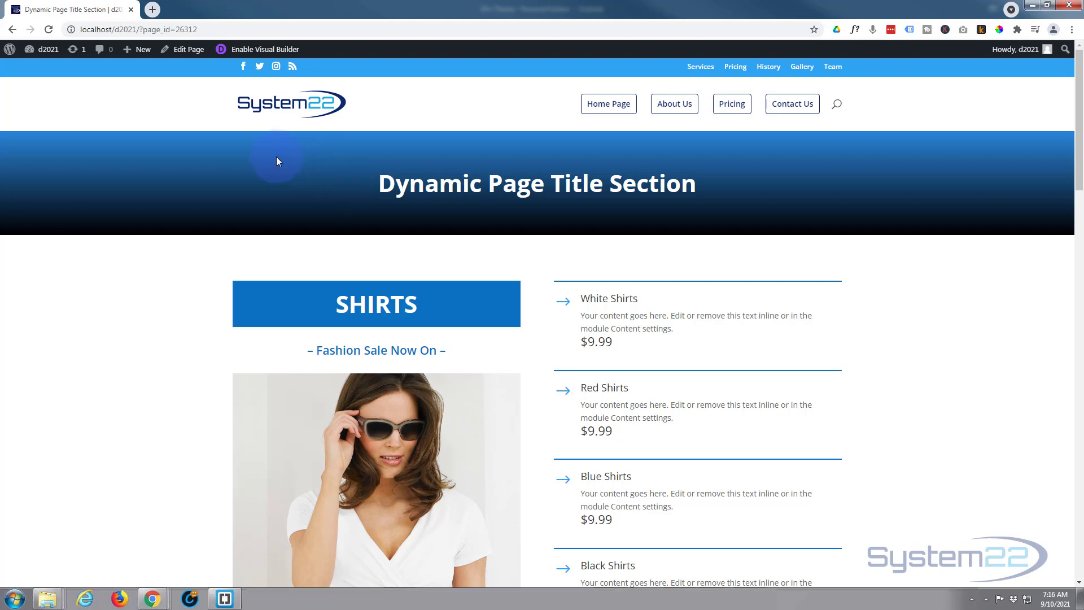
# Create a new page titled "new dynamic title page" and start building it from scratch with the Divi Builder
pyautogui.moveTo(141, 52)
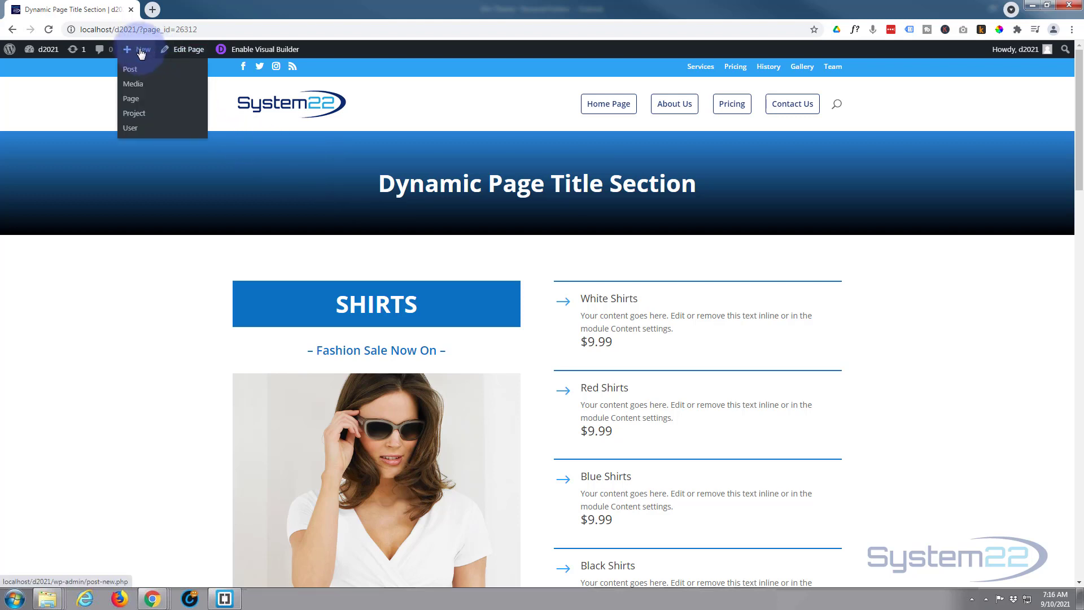
pyautogui.click(131, 101)
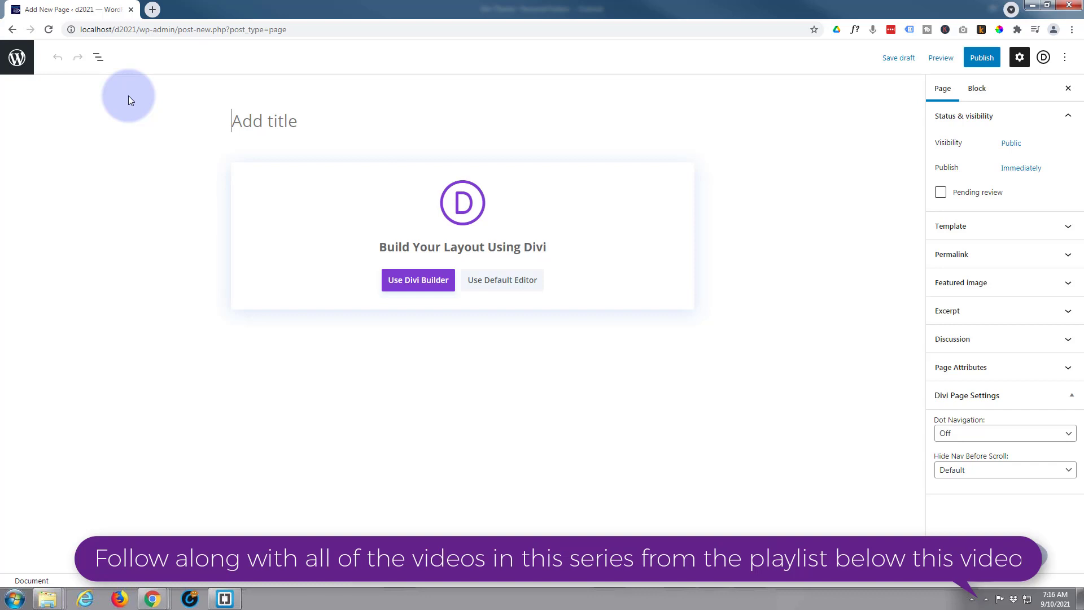
pyautogui.write('new dynamic')
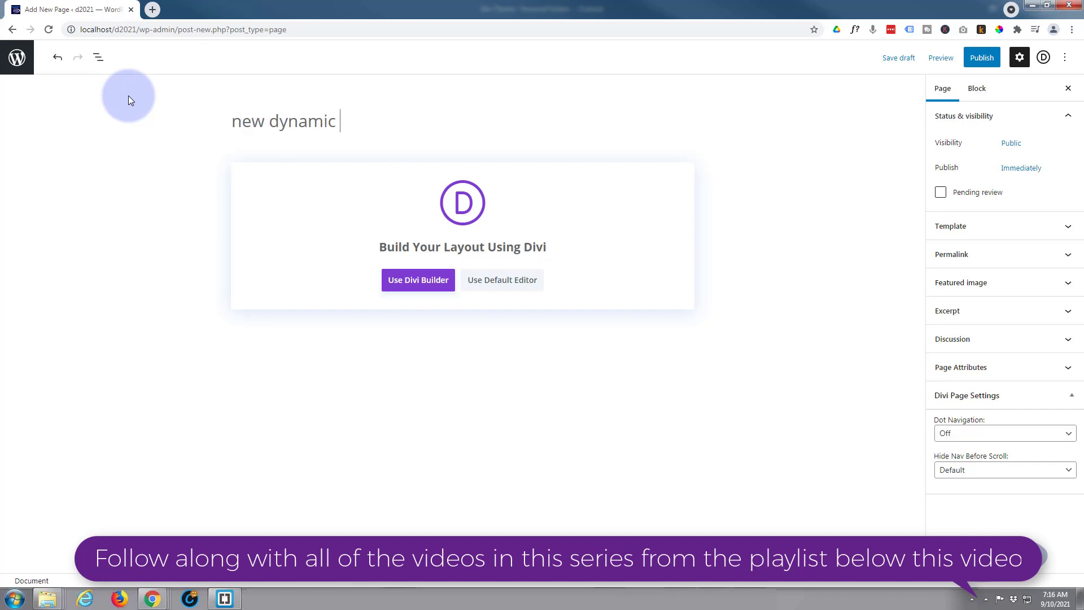
pyautogui.write(' title page')
pyautogui.click(405, 286)
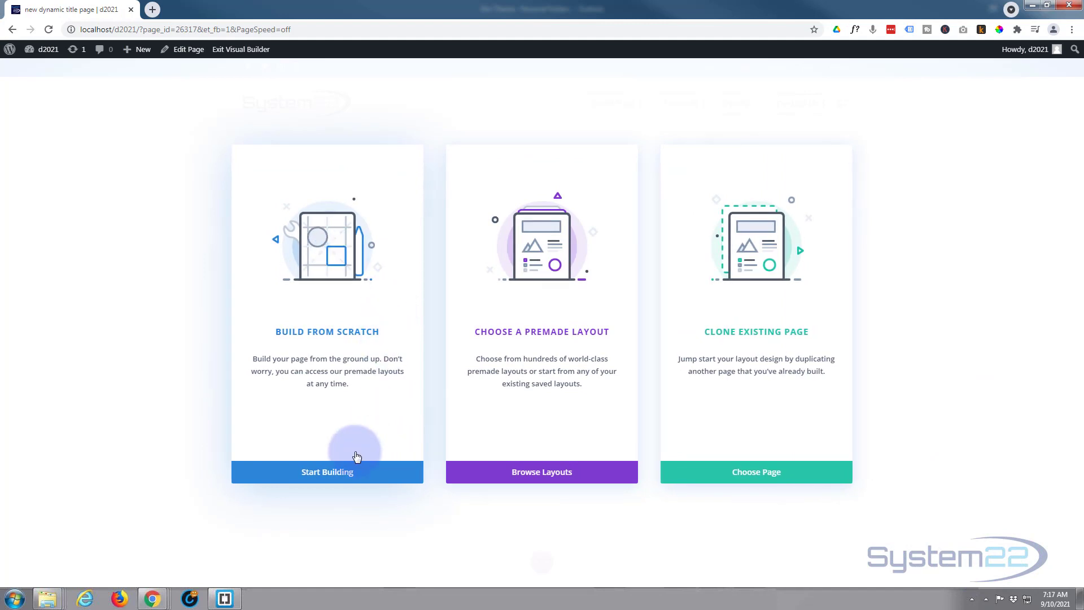
pyautogui.click(357, 457)
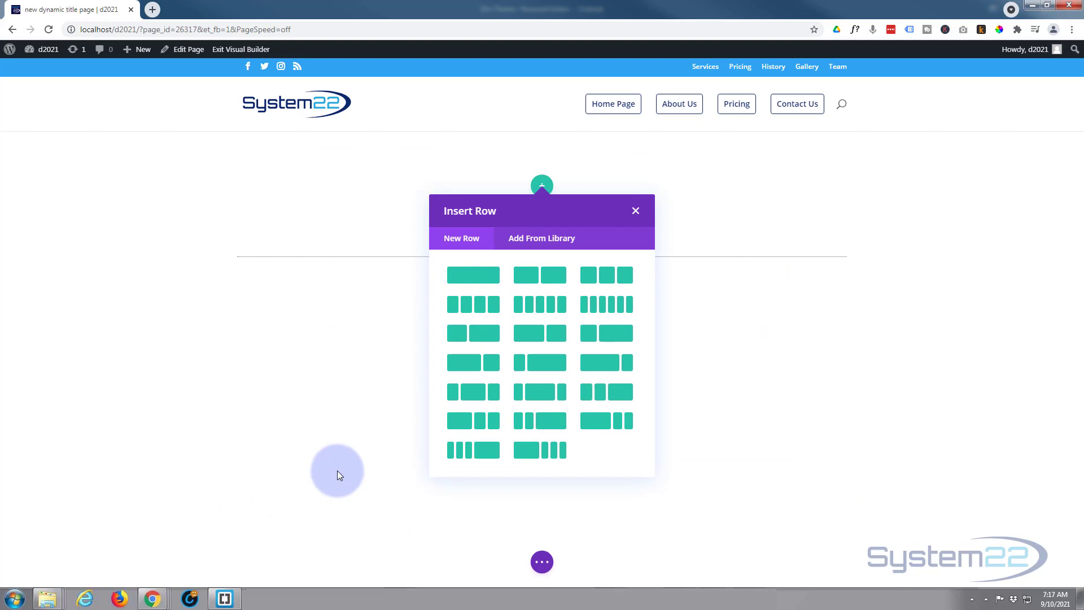
# Insert a single-column row into the empty section and add a Text module to it
pyautogui.click(476, 282)
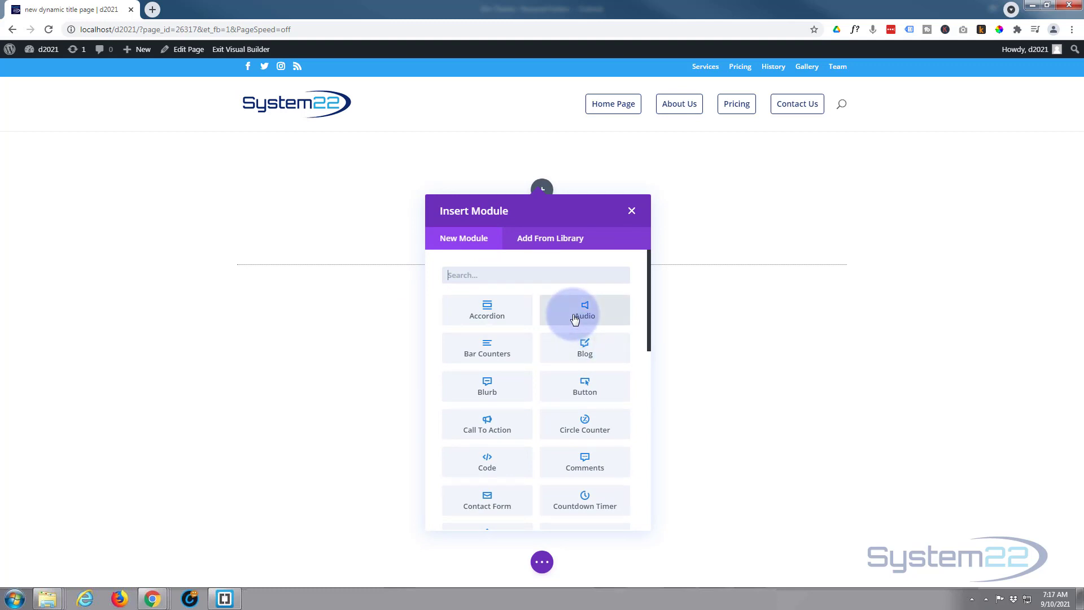
pyautogui.scroll(-6, 550, 321)
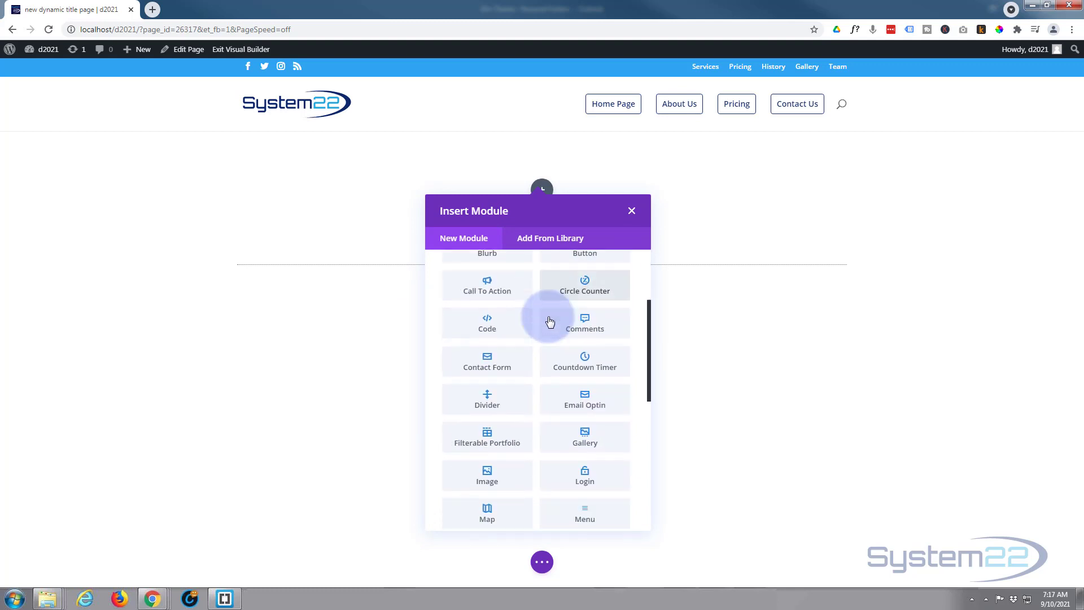
pyautogui.scroll(-4, 550, 321)
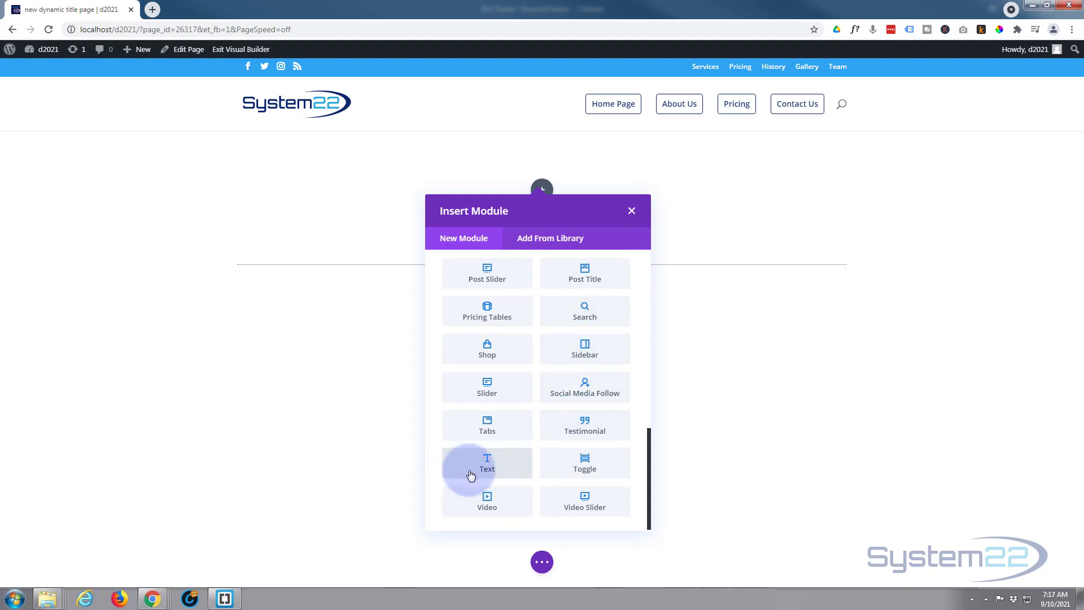
pyautogui.click(488, 464)
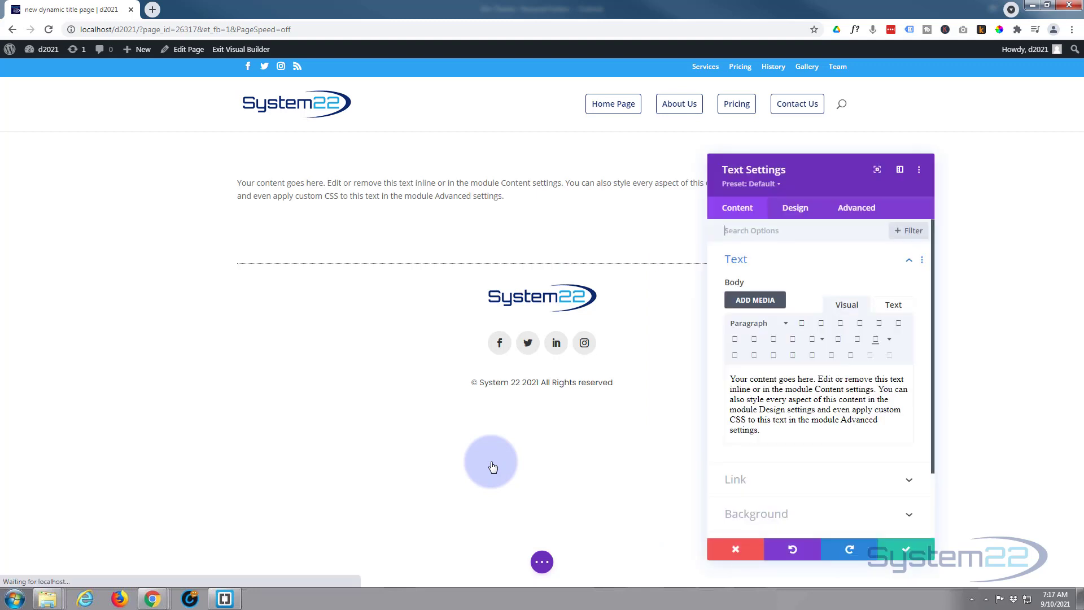
# Replace the Text module's placeholder body with the dynamic content Page/Archive Title
pyautogui.moveTo(852, 448); pyautogui.dragTo(717, 377)
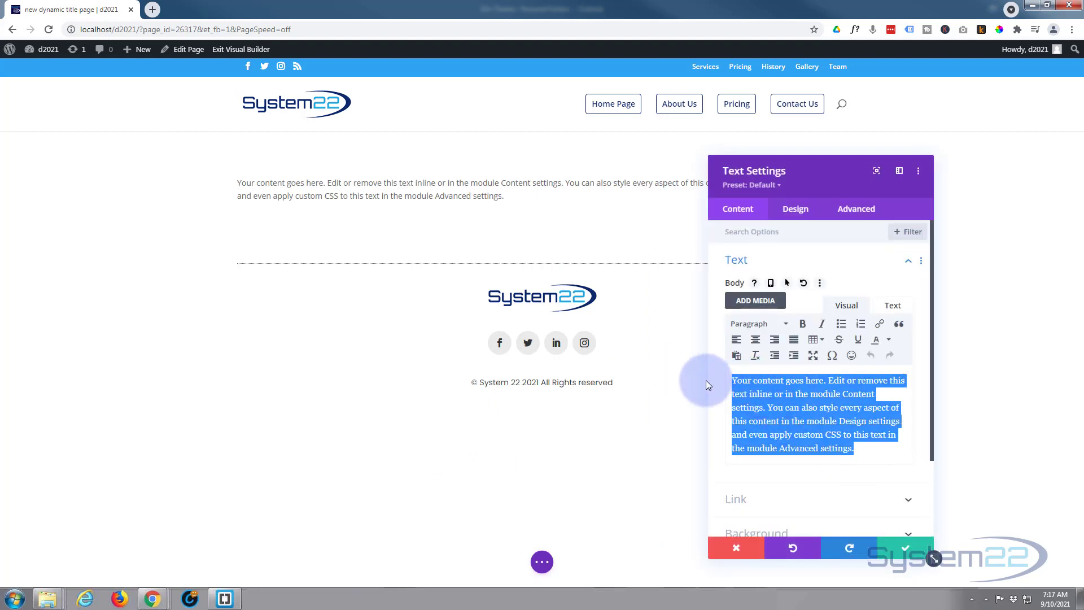
pyautogui.press('BackSpace')
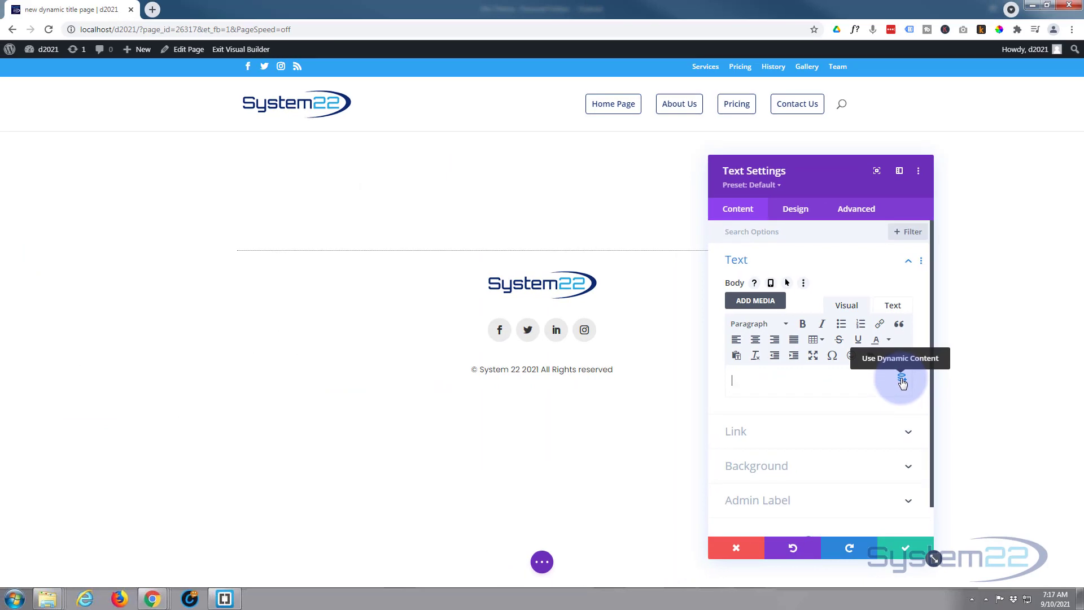
pyautogui.click(901, 377)
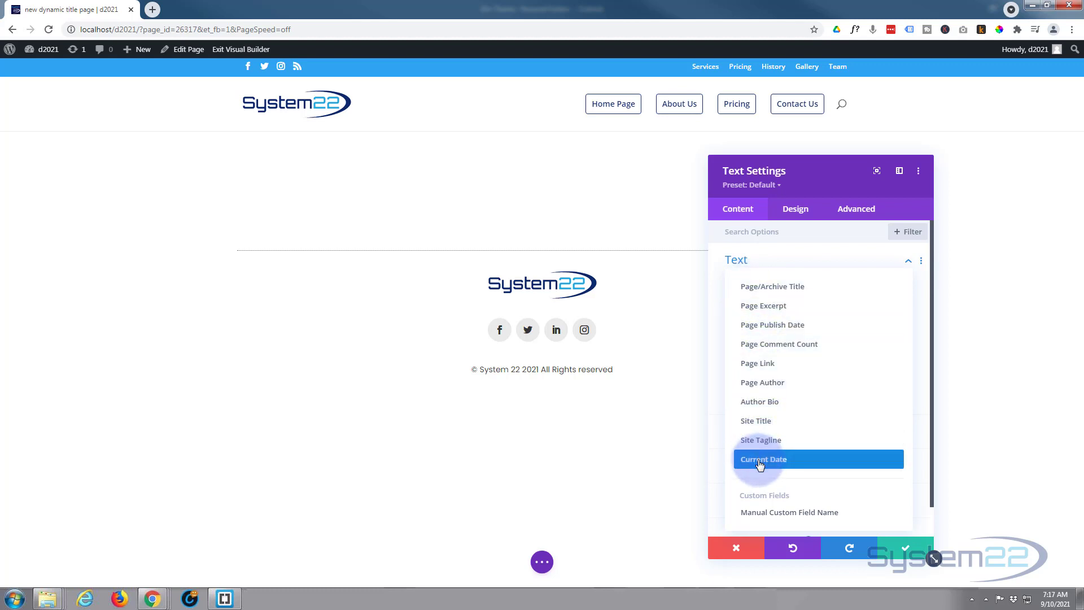
pyautogui.click(758, 291)
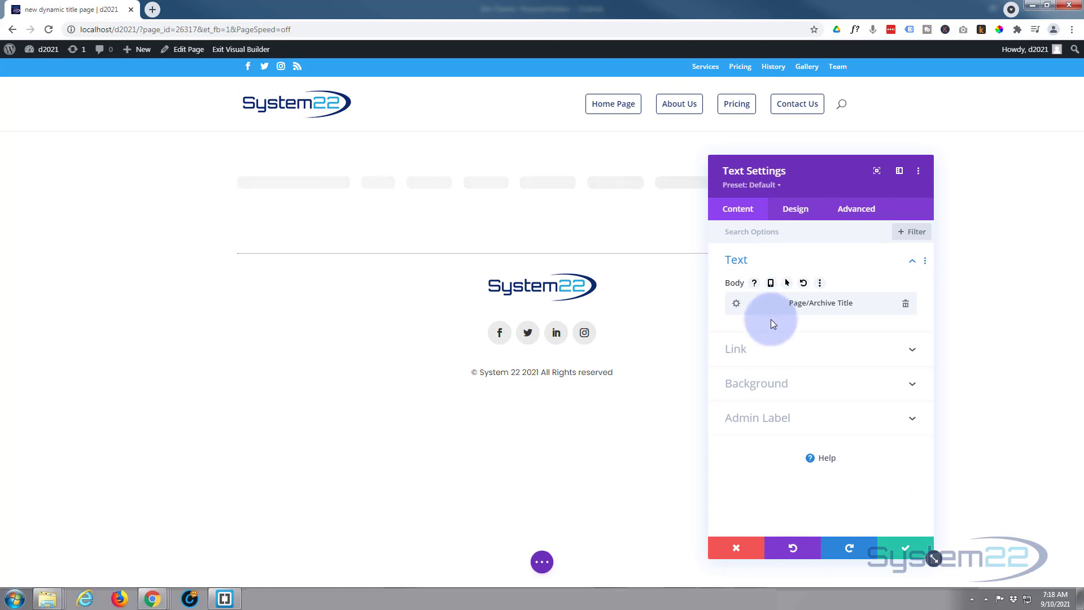
# Add "System 22" before and "2021" after the dynamic page title, with a space separating each from the title
pyautogui.click(738, 305)
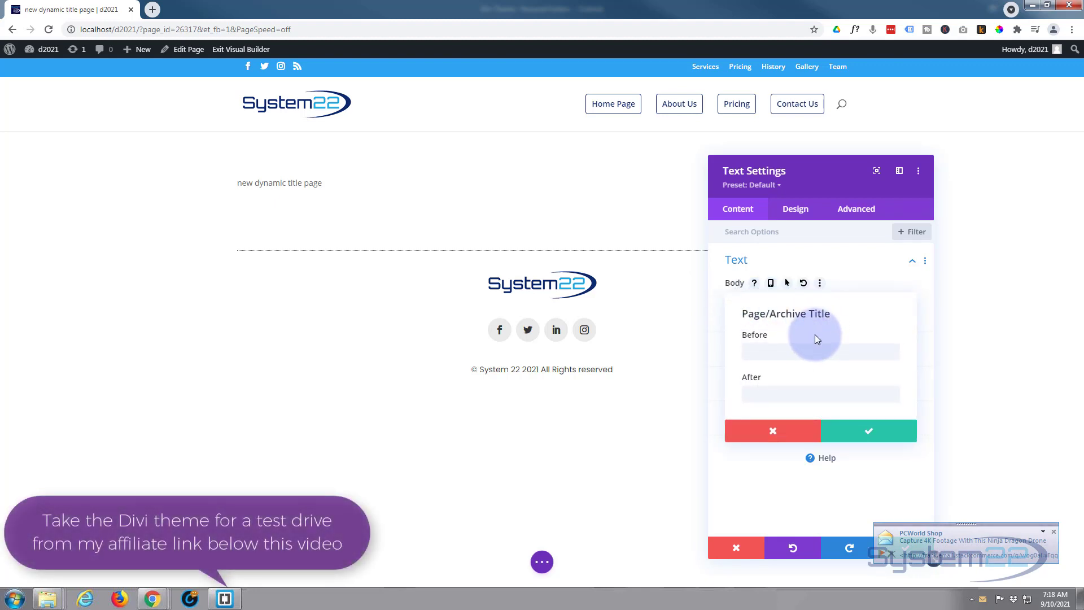
pyautogui.click(772, 351)
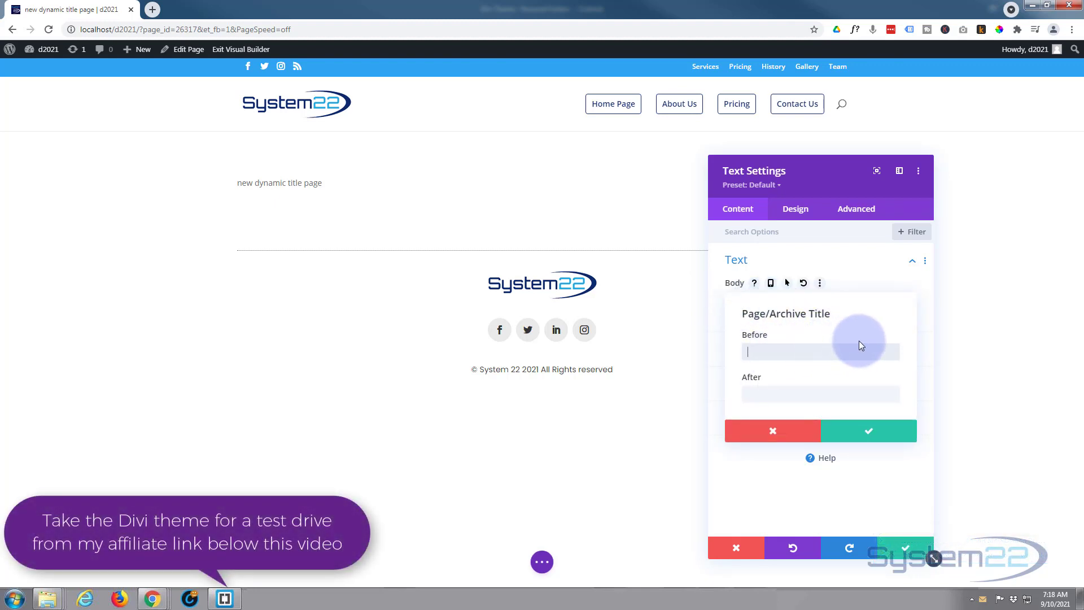
pyautogui.click(782, 394)
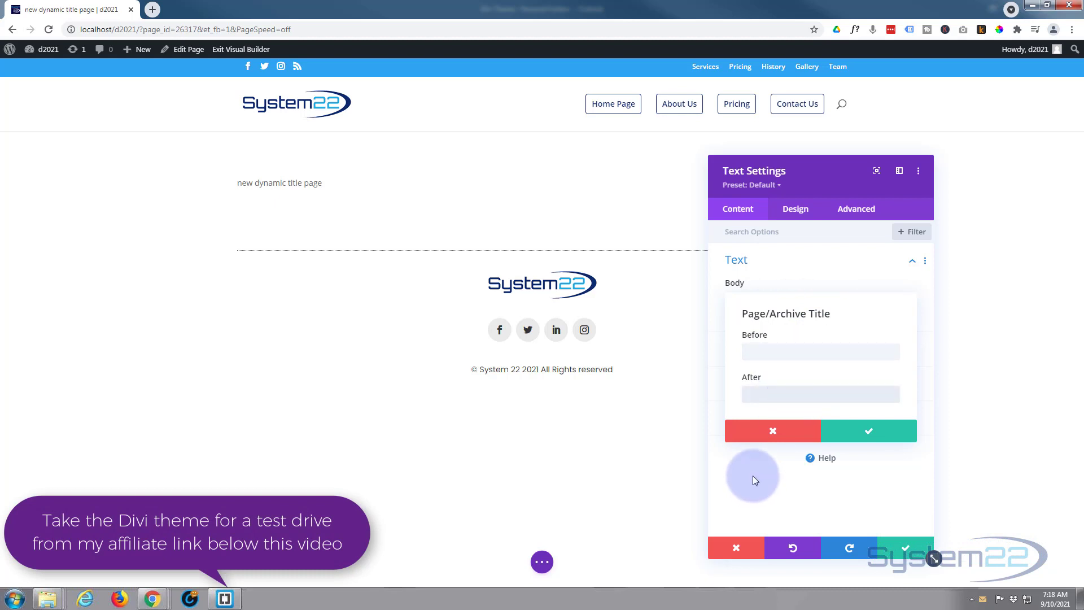
pyautogui.click(754, 351)
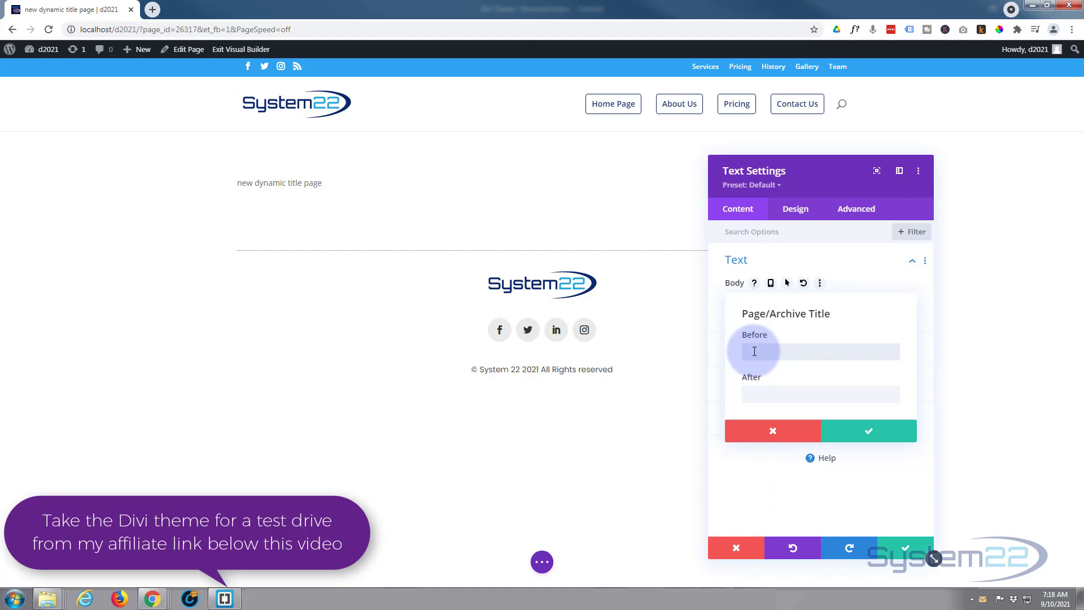
pyautogui.write('System 22')
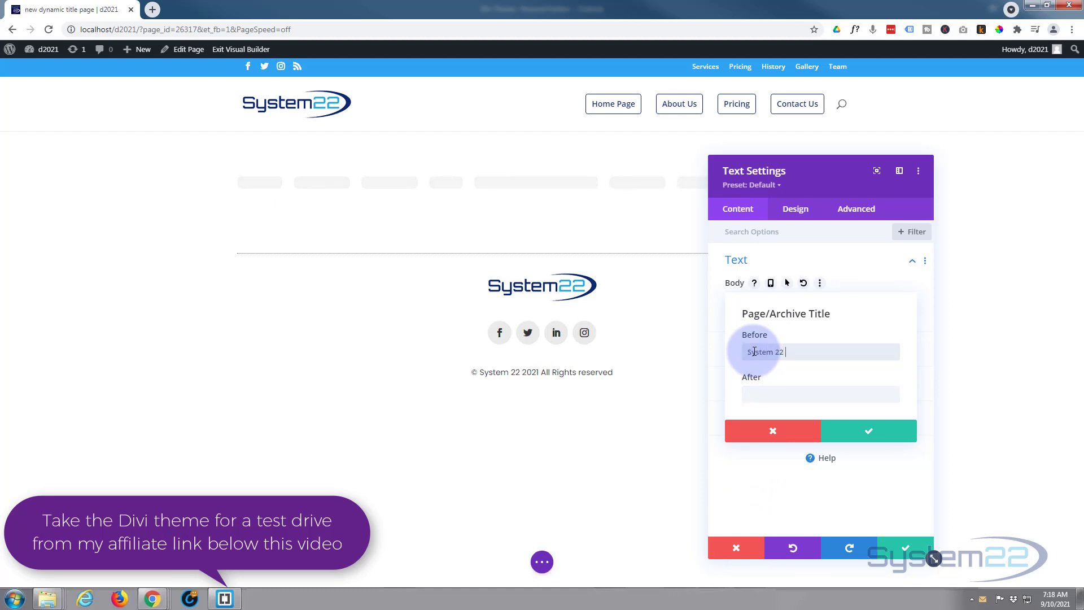
pyautogui.click(758, 389)
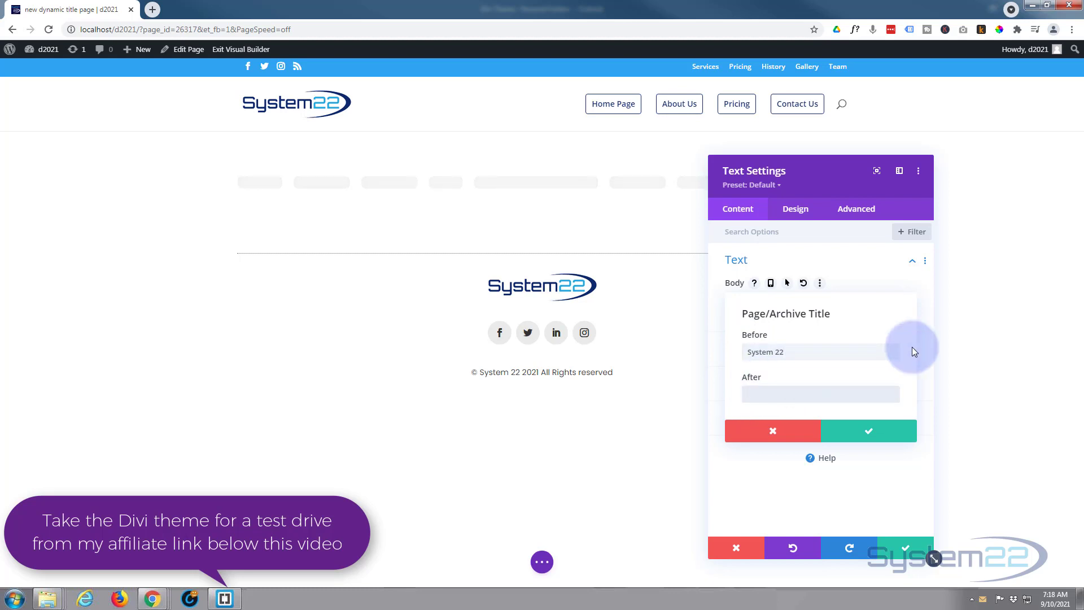
pyautogui.write('2021')
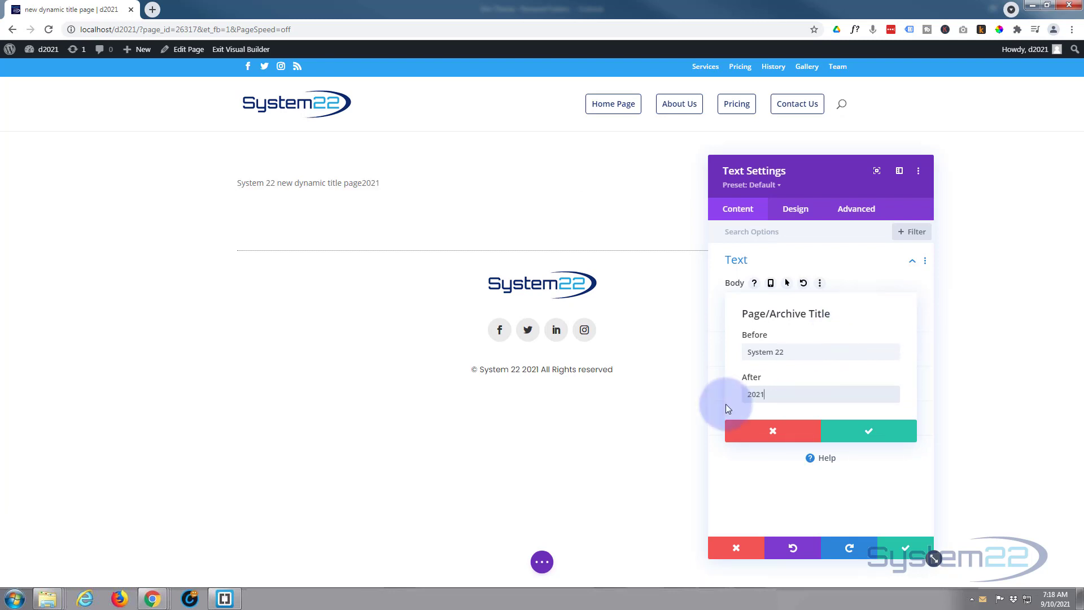
pyautogui.click(746, 394)
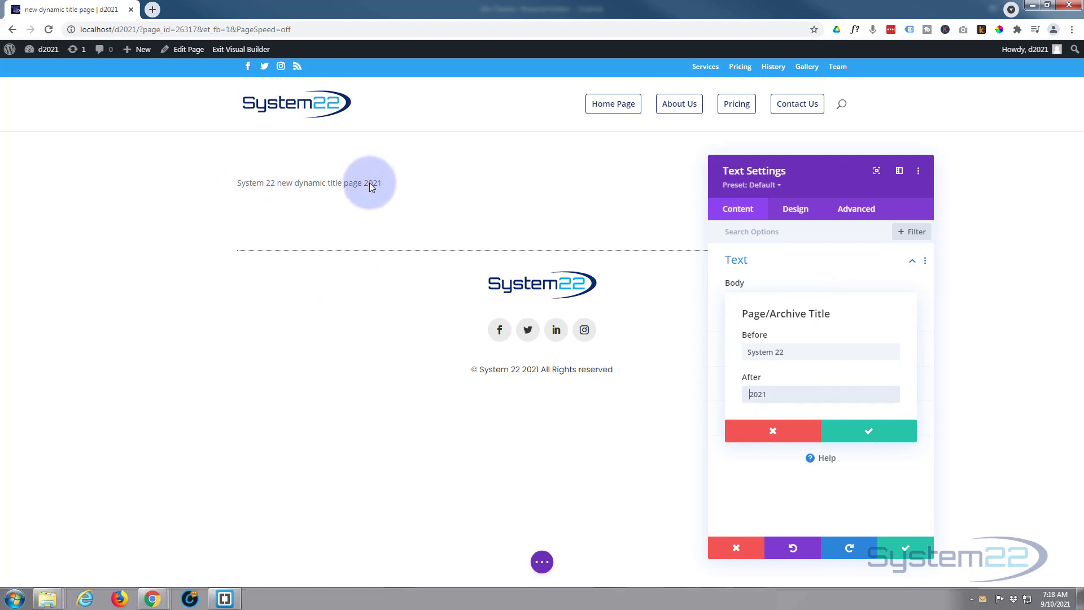
# Clear the Before and After texts of the dynamic page title and close its options without applying changes
pyautogui.moveTo(790, 351); pyautogui.dragTo(709, 347)
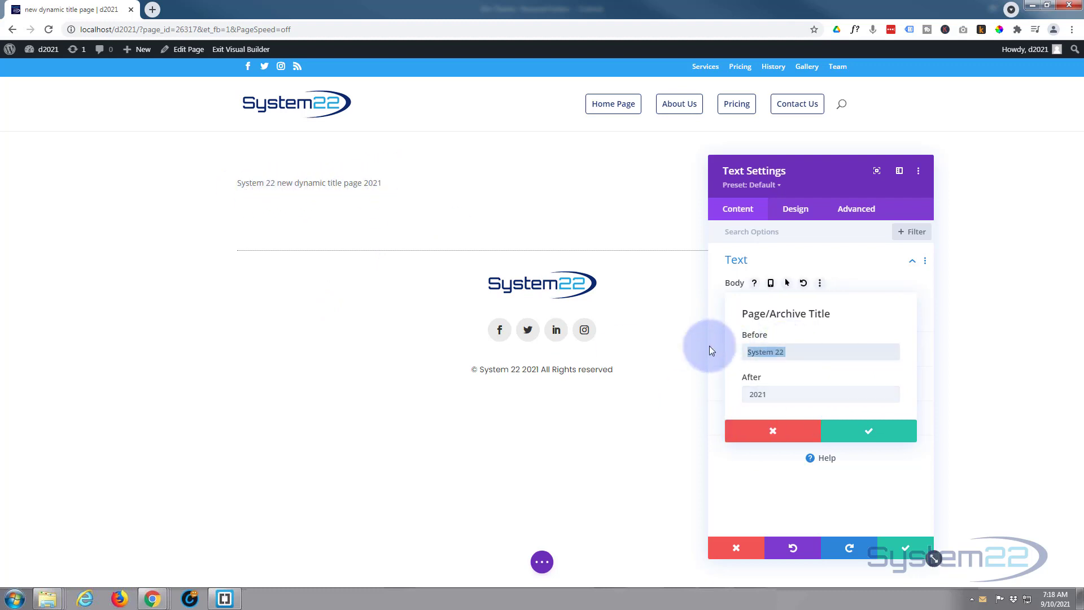
pyautogui.press('BackSpace')
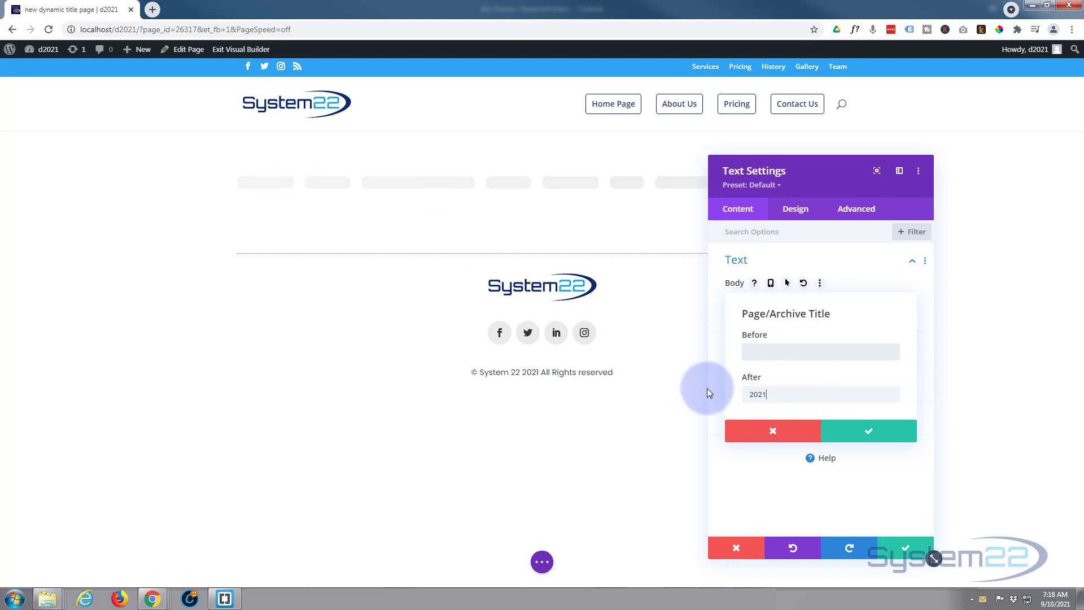
pyautogui.moveTo(706, 390); pyautogui.dragTo(779, 391)
pyautogui.press('BackSpace')
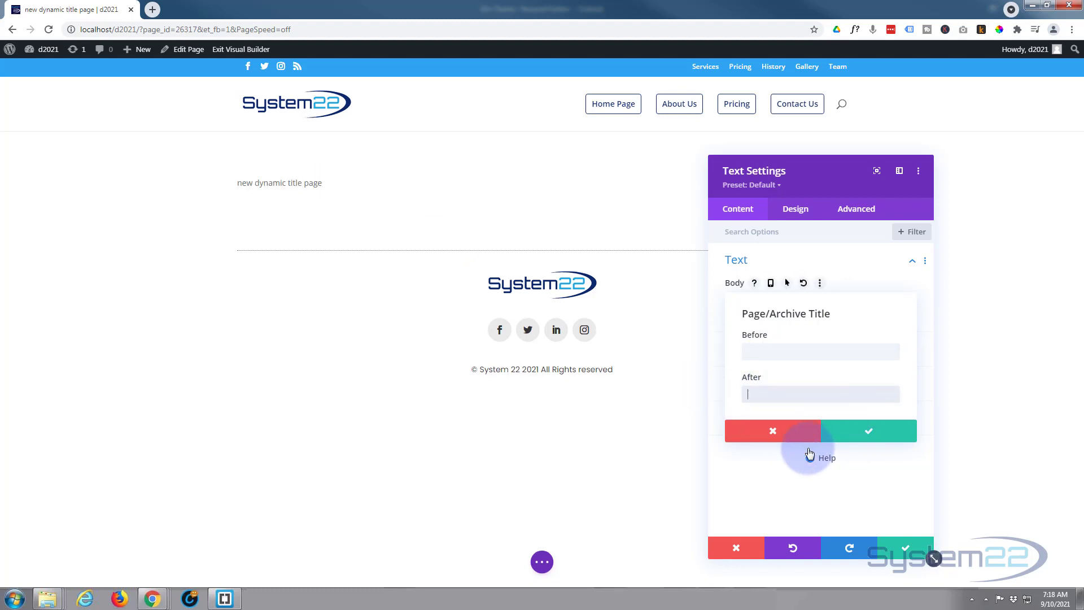
pyautogui.click(773, 430)
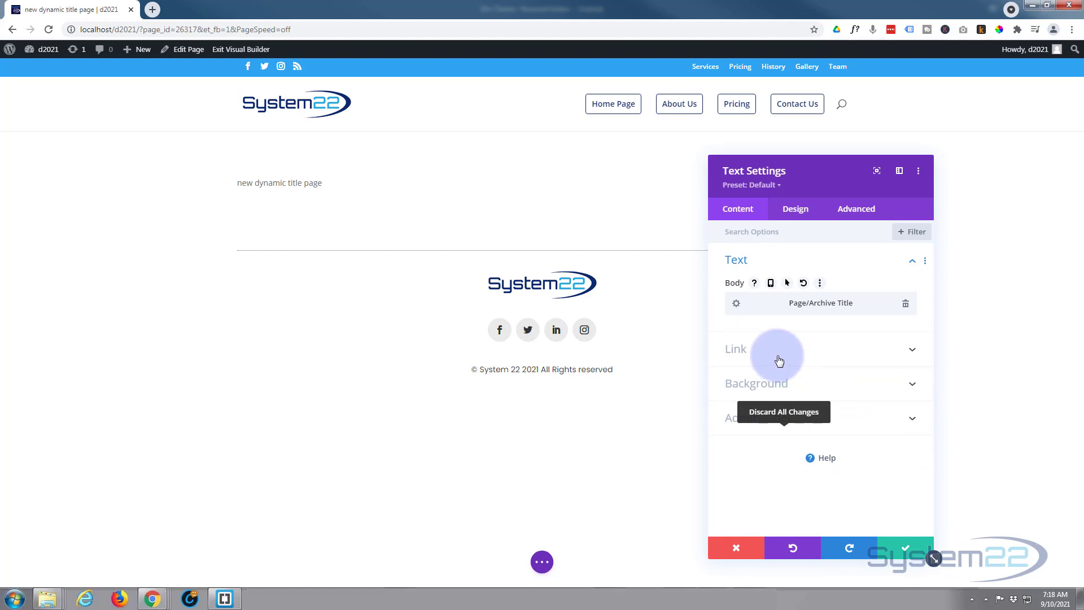
# Center the alignment of the dynamic title text and save the Text module's settings
pyautogui.click(802, 213)
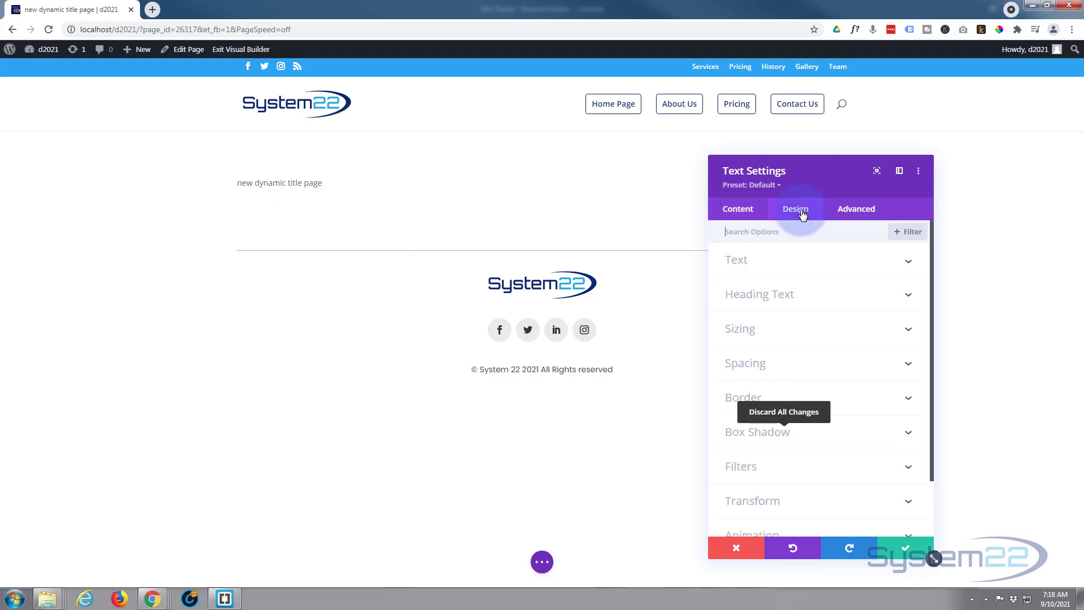
pyautogui.click(824, 264)
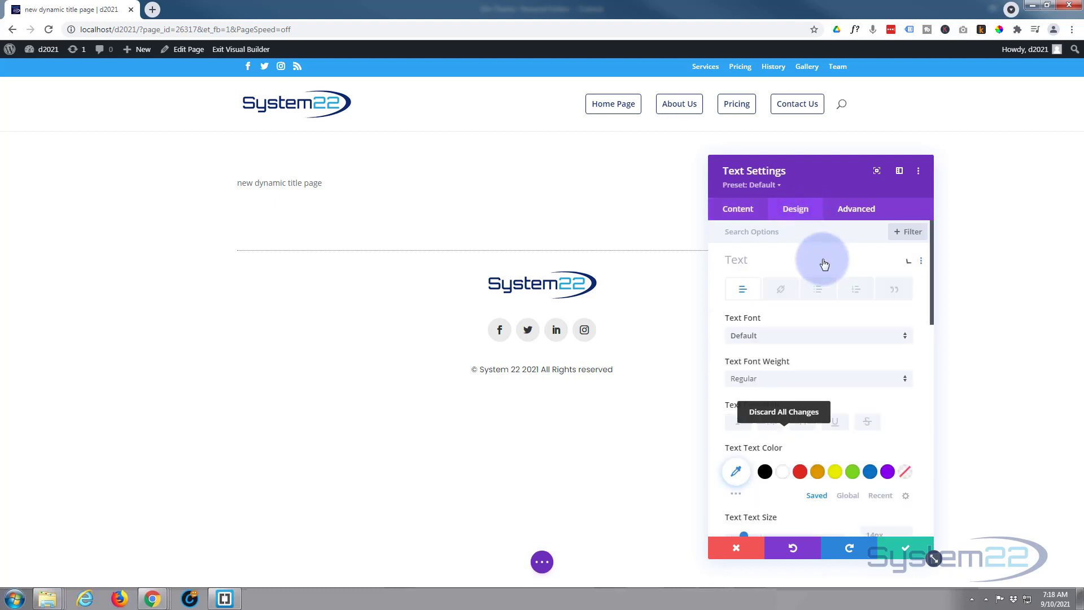
pyautogui.scroll(-2, 815, 324)
pyautogui.scroll(-4, 815, 322)
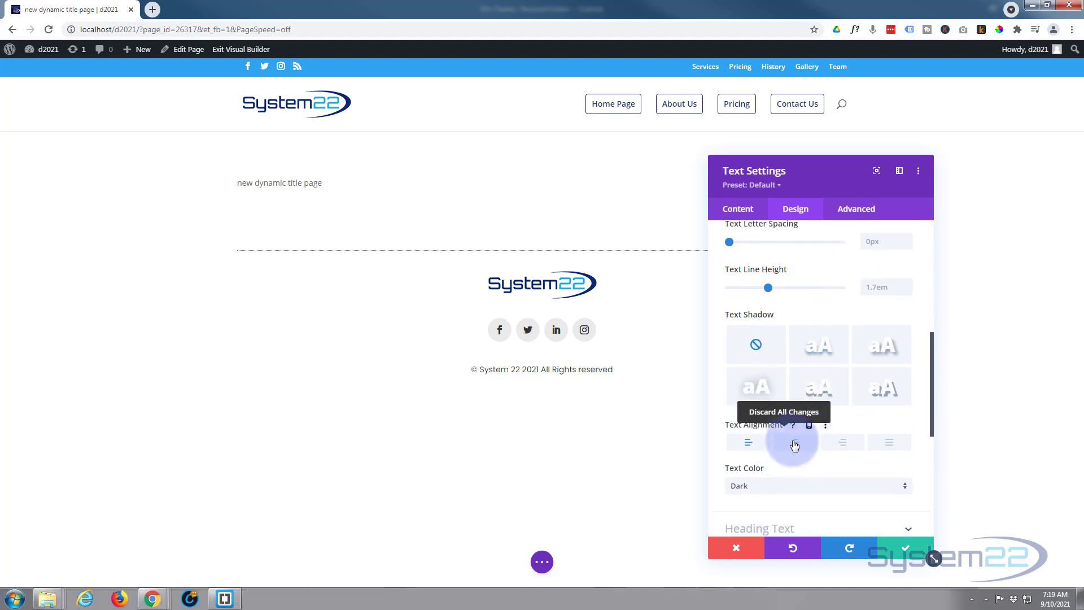
pyautogui.click(794, 443)
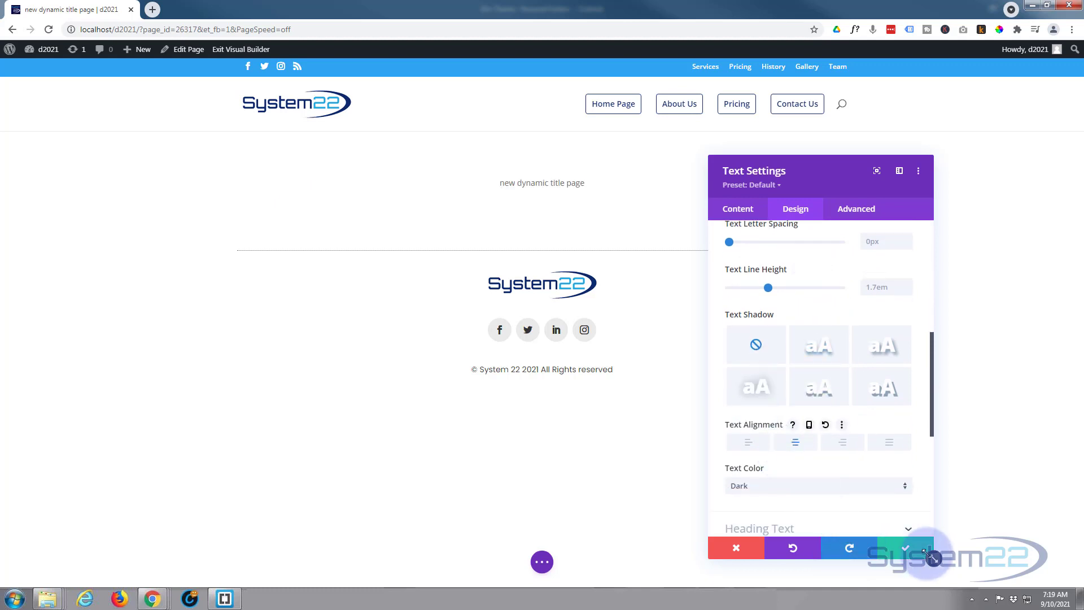
pyautogui.click(907, 549)
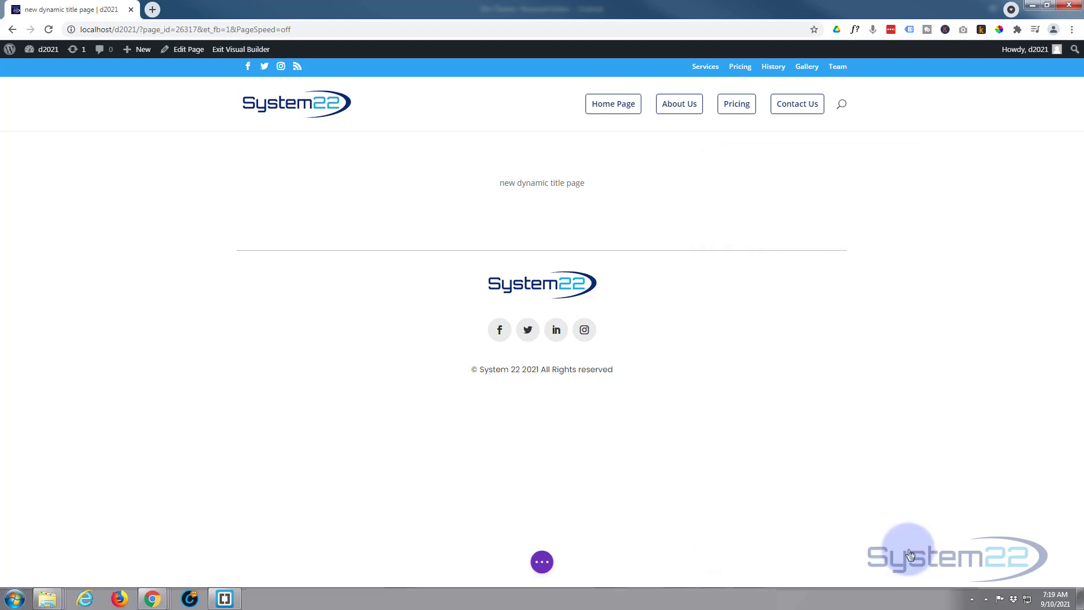
# Add a background gradient with the default colors to the section containing the page title
pyautogui.moveTo(189, 136)
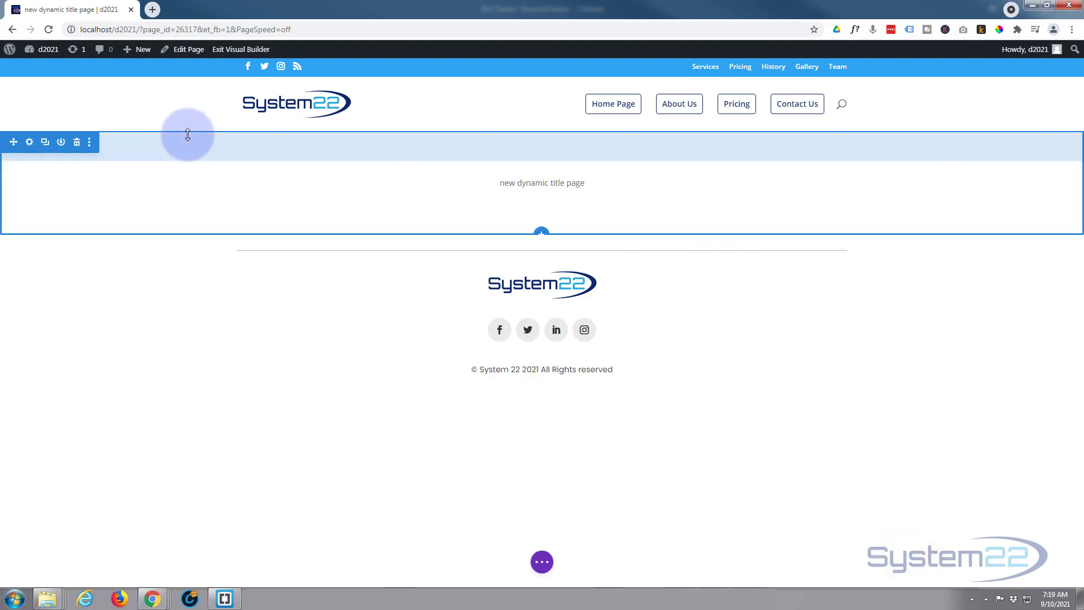
pyautogui.click(29, 143)
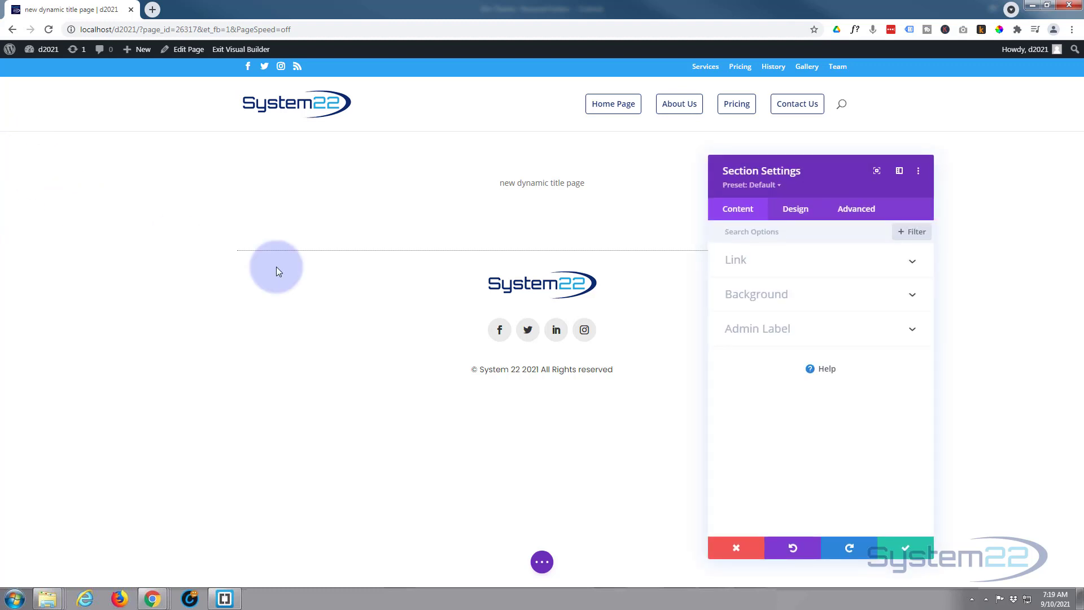
pyautogui.click(836, 299)
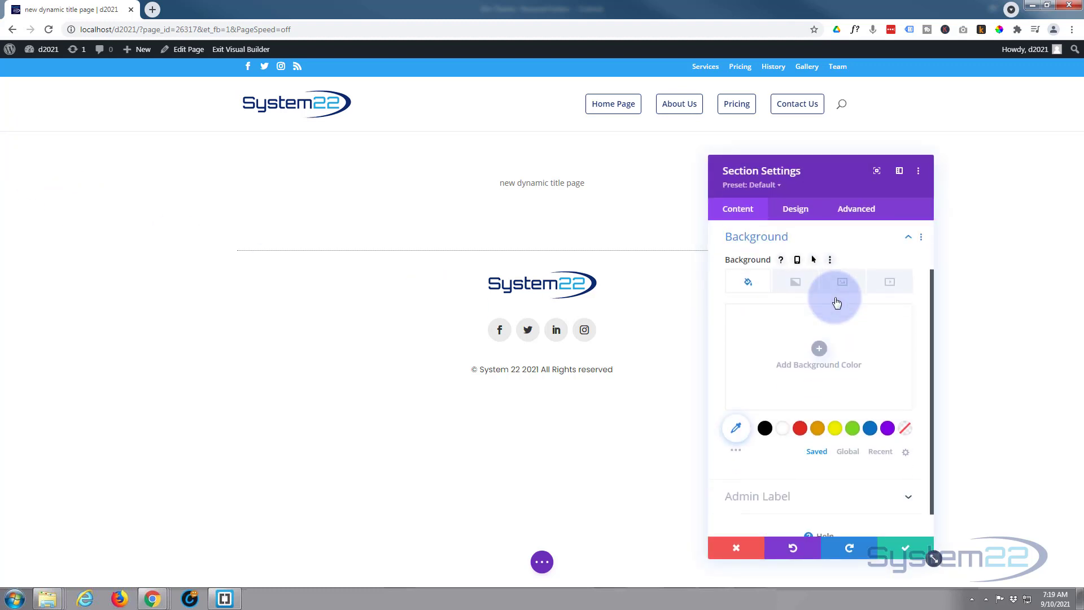
pyautogui.click(796, 284)
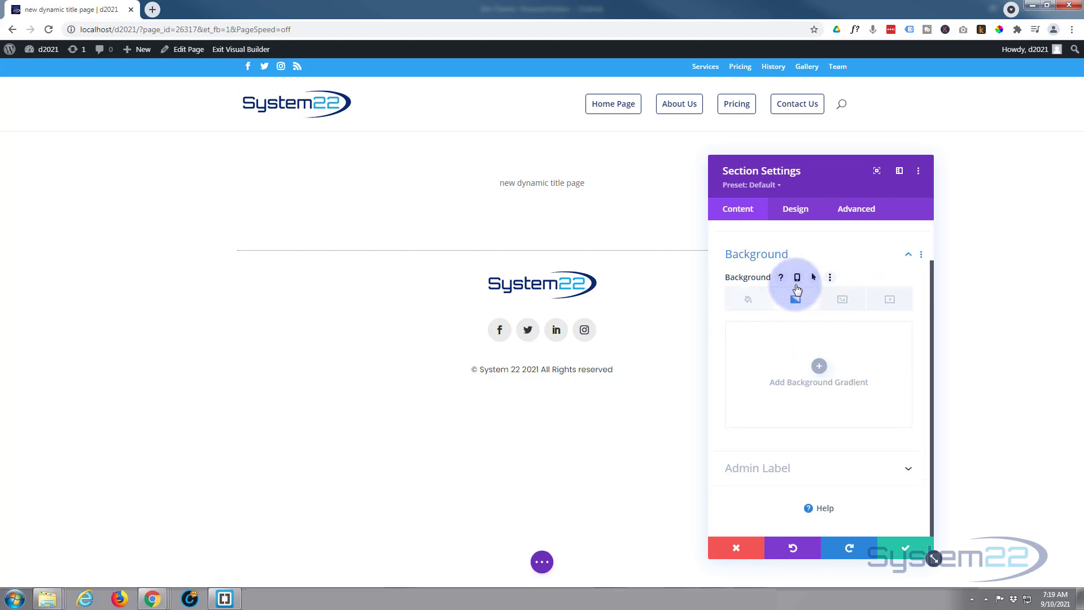
pyautogui.click(819, 366)
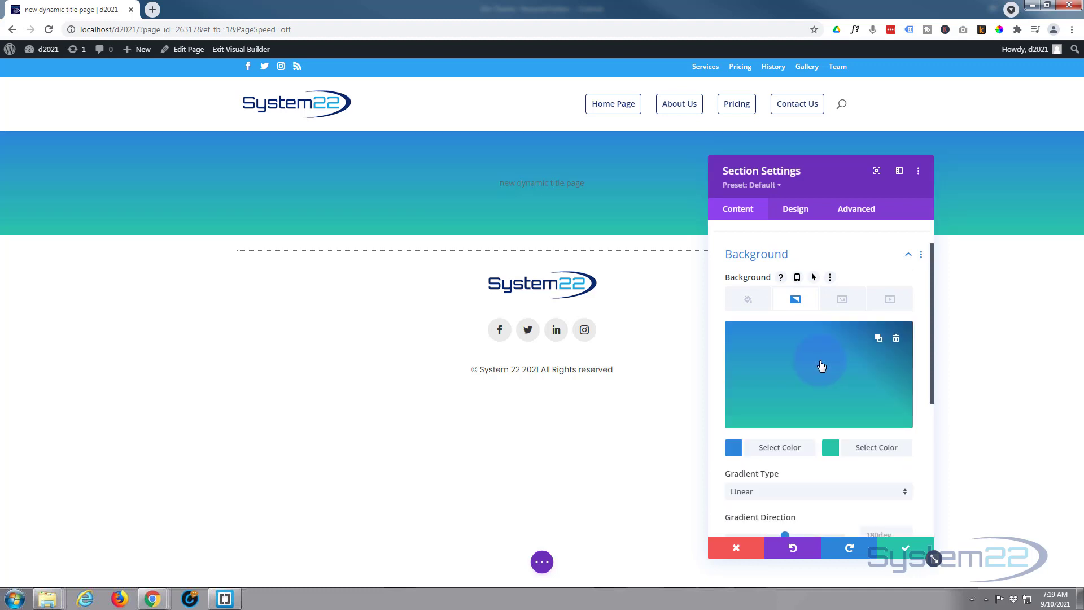
# Set the section's background gradient colors to blue #0c71c3 for the first and black for the second
pyautogui.click(782, 446)
pyautogui.click(871, 447)
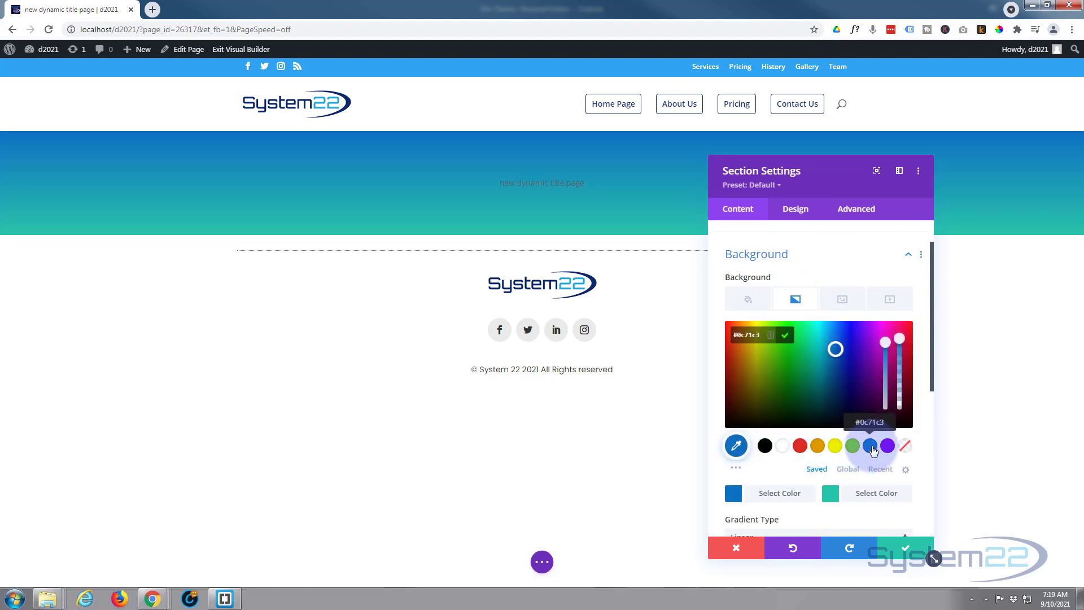
pyautogui.click(875, 493)
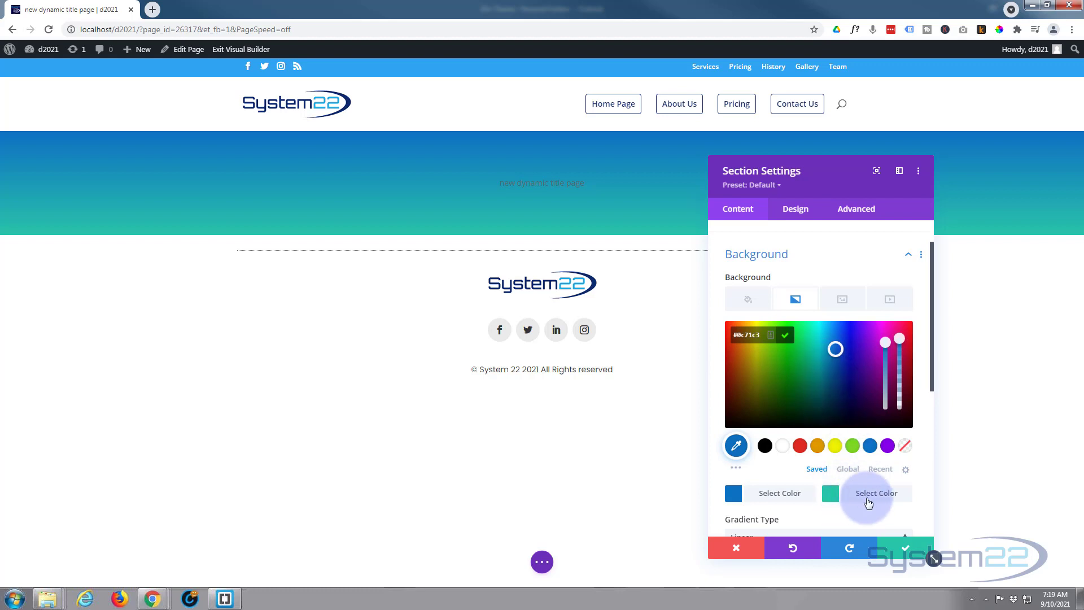
pyautogui.click(772, 457)
pyautogui.click(768, 450)
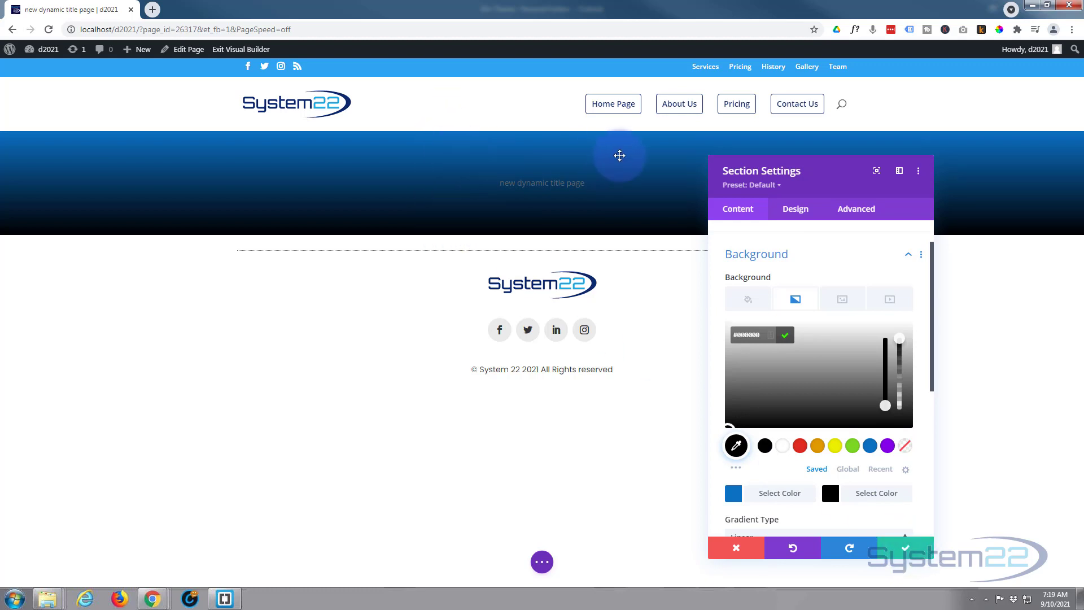
# Try linked top and bottom padding of 0px and 30px on the title section
pyautogui.click(796, 209)
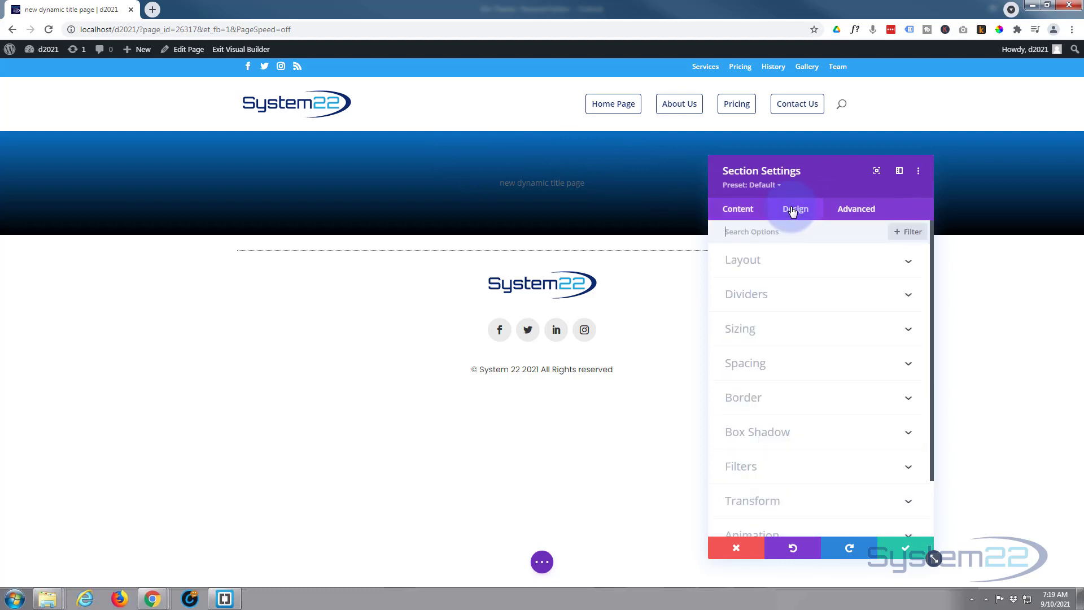
pyautogui.click(800, 366)
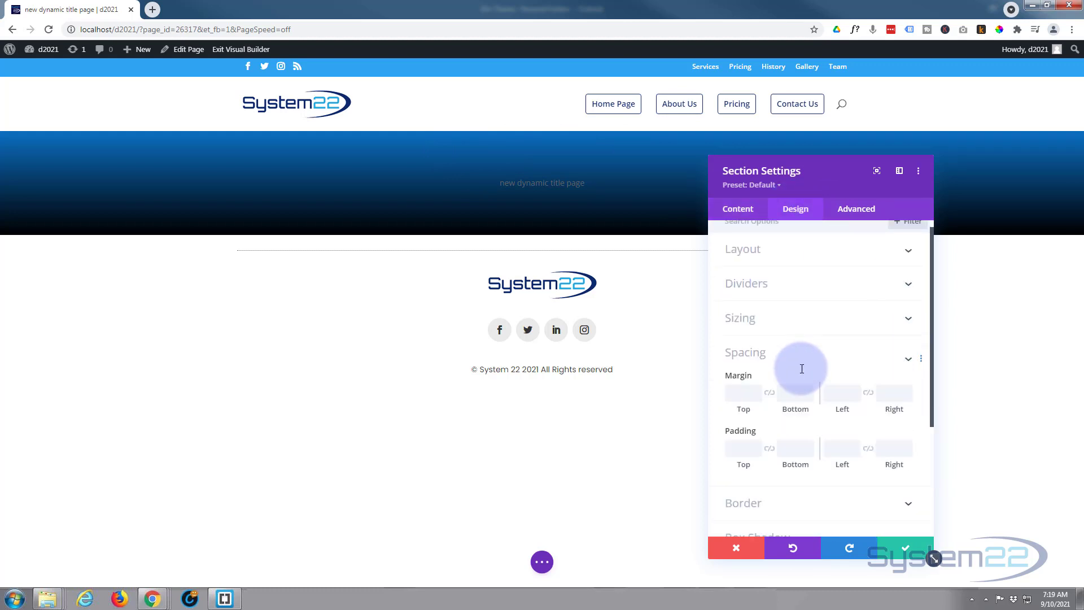
pyautogui.click(740, 334)
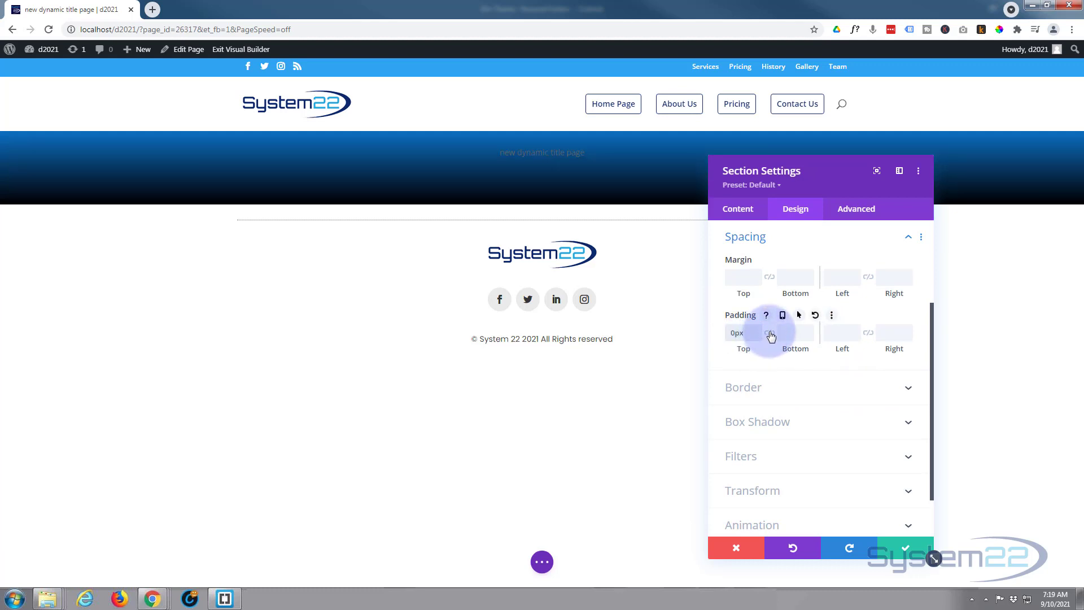
pyautogui.click(769, 333)
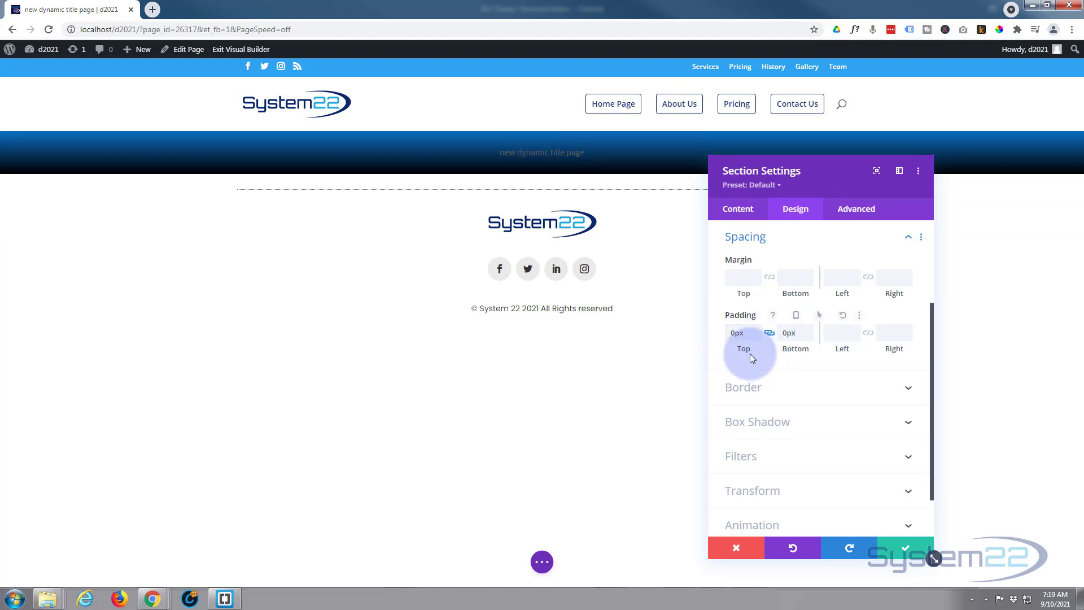
pyautogui.click(744, 334)
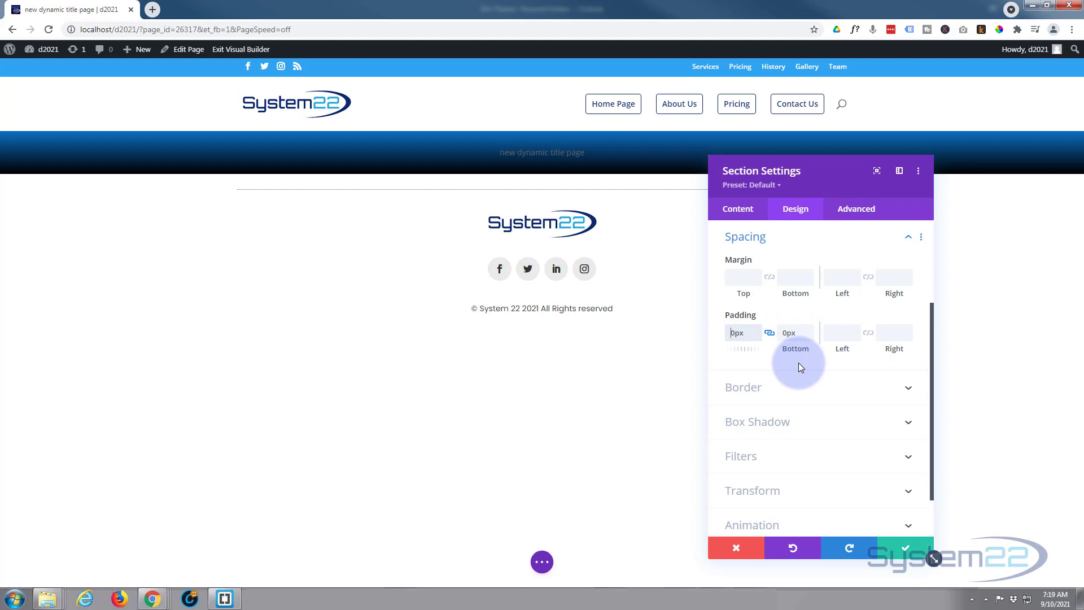
pyautogui.write('3')
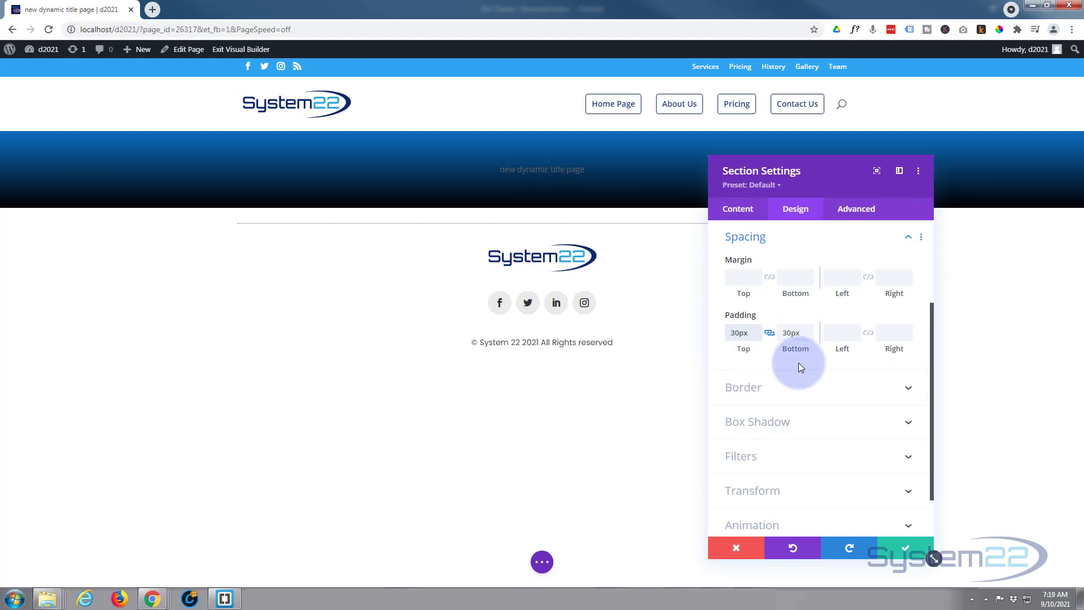
# Clear the section's linked top and bottom padding and save the section settings
pyautogui.click(745, 334)
pyautogui.moveTo(750, 333); pyautogui.dragTo(722, 334)
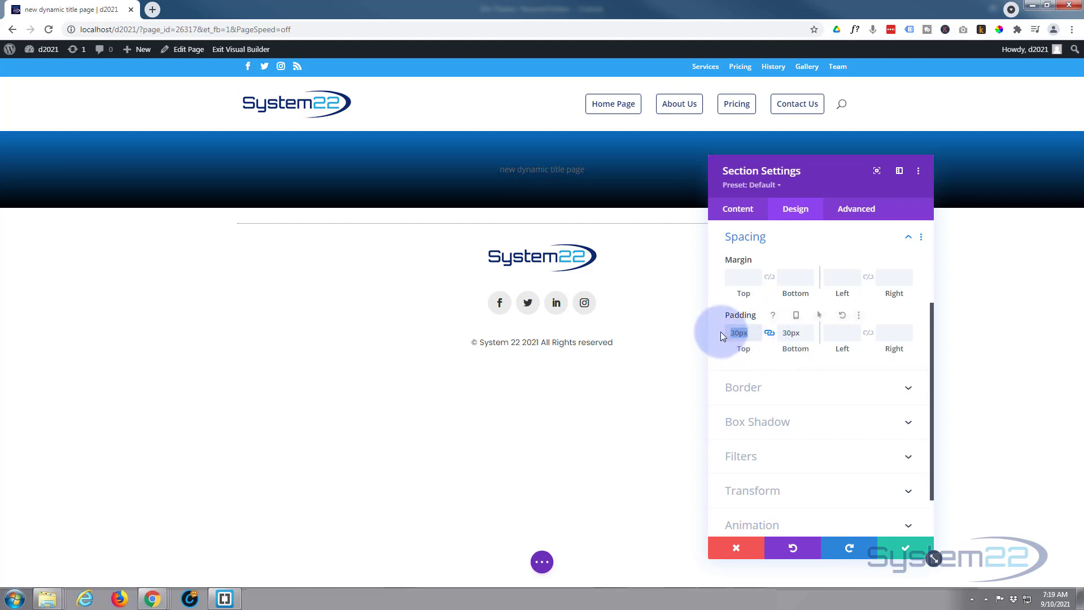
pyautogui.press('BackSpace')
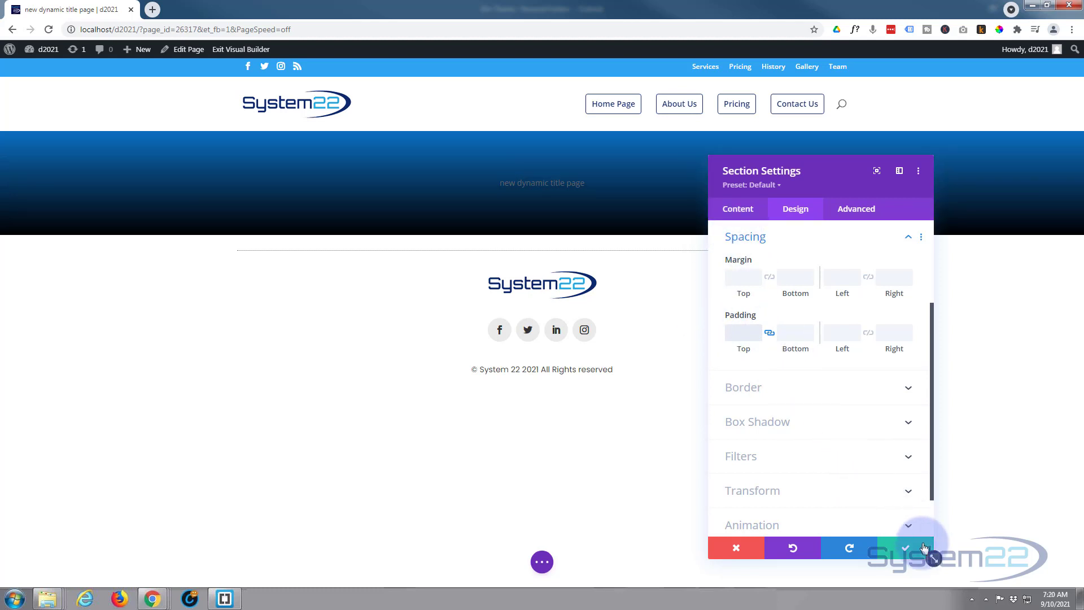
pyautogui.click(911, 543)
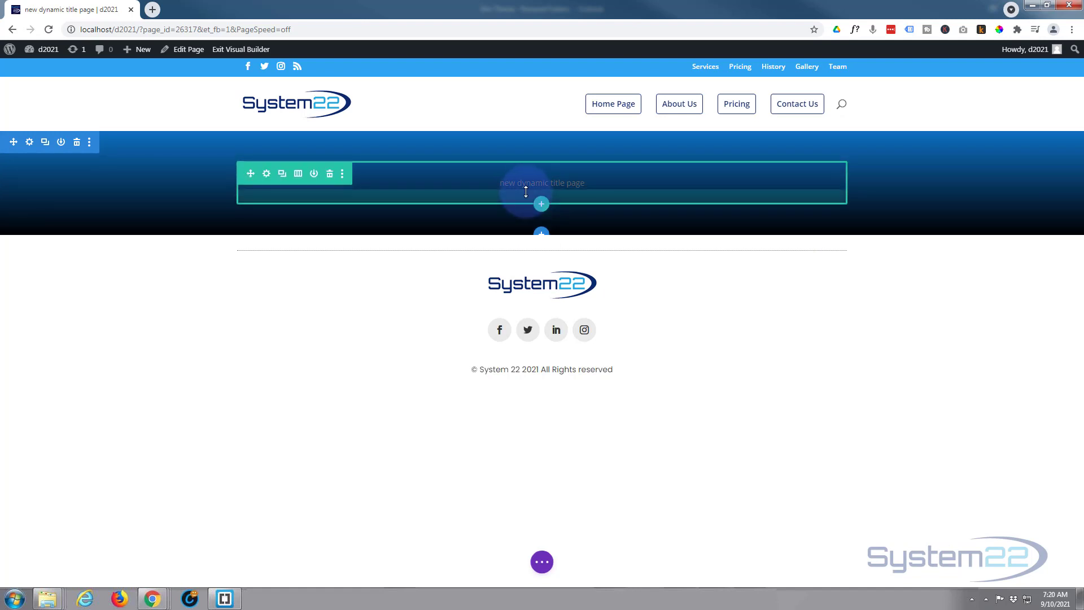
# Style the dynamic title text with Bold weight, uppercase font style and white color #ffffff
pyautogui.moveTo(529, 184)
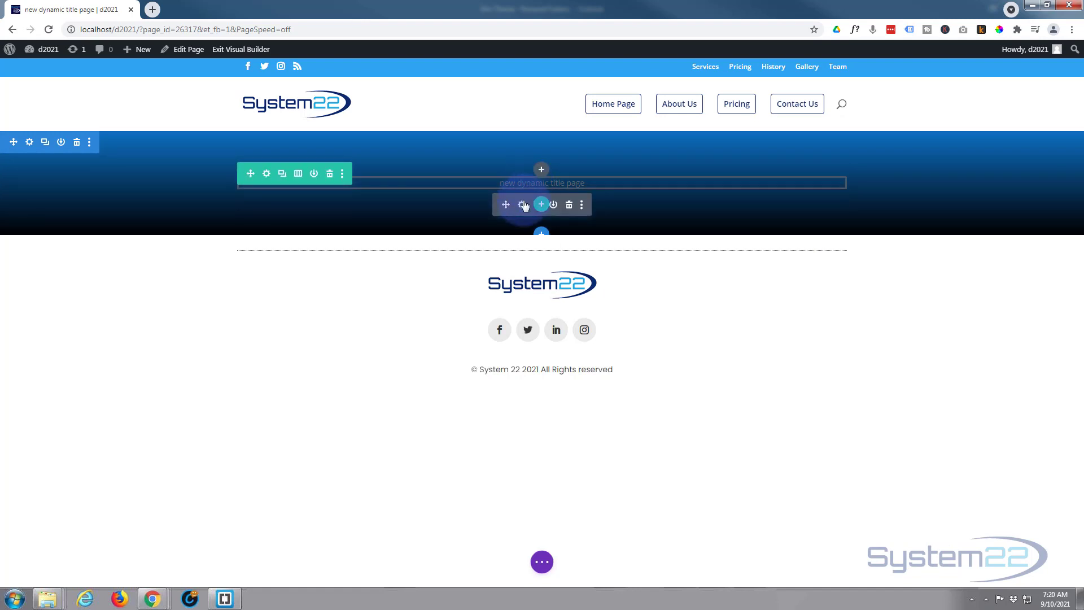
pyautogui.click(522, 205)
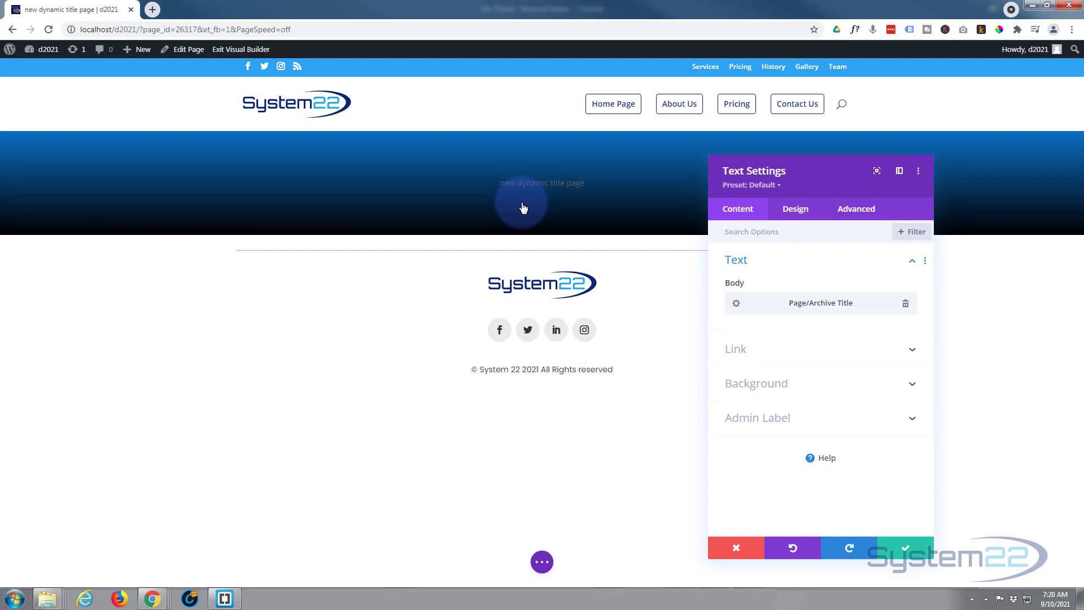
pyautogui.click(797, 213)
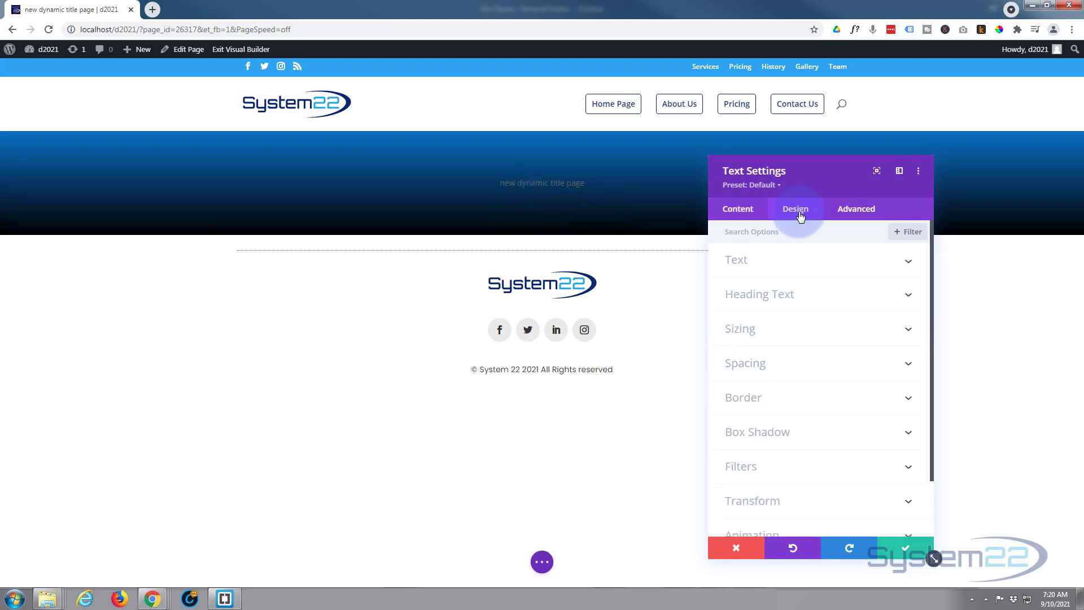
pyautogui.click(804, 259)
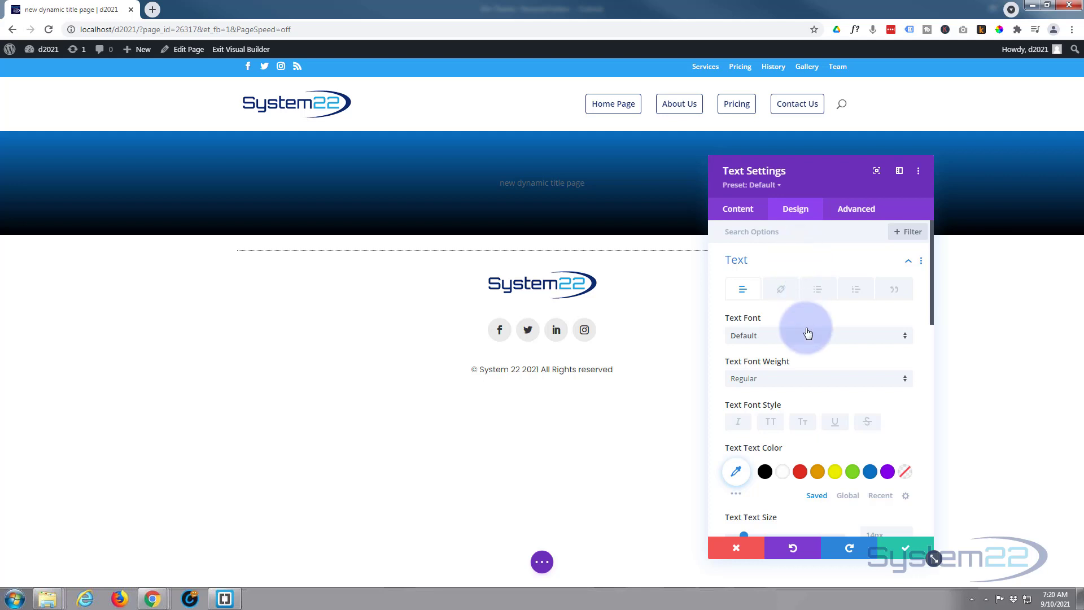
pyautogui.click(807, 377)
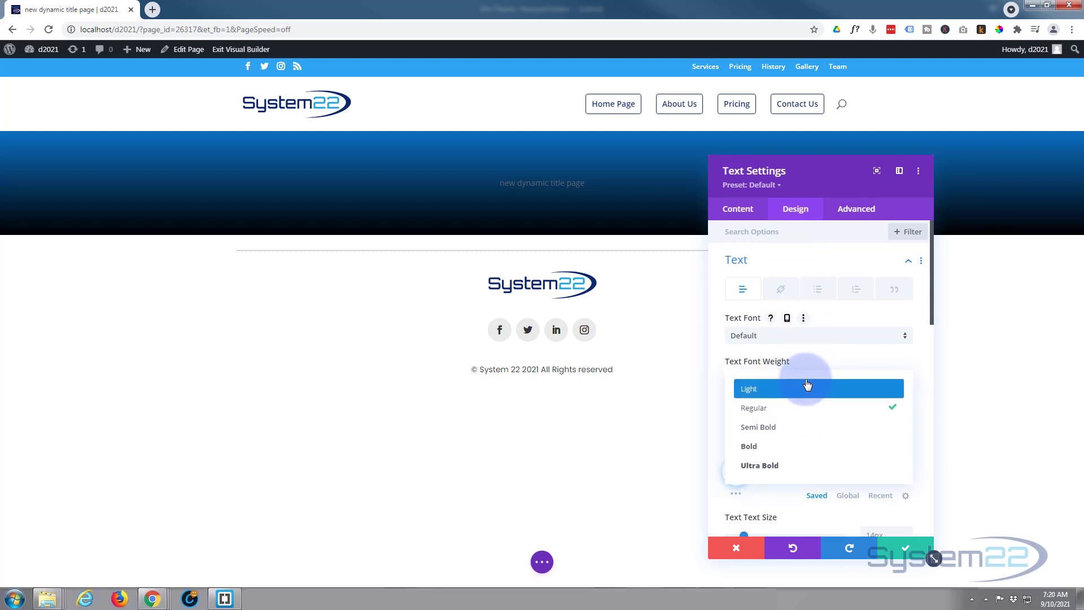
pyautogui.click(796, 454)
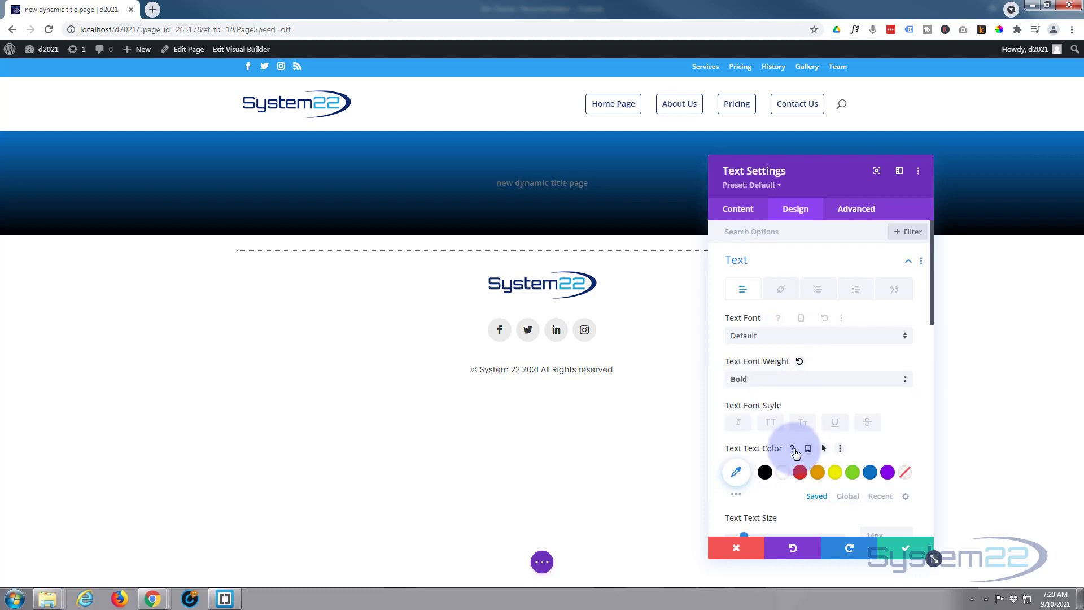
pyautogui.click(771, 424)
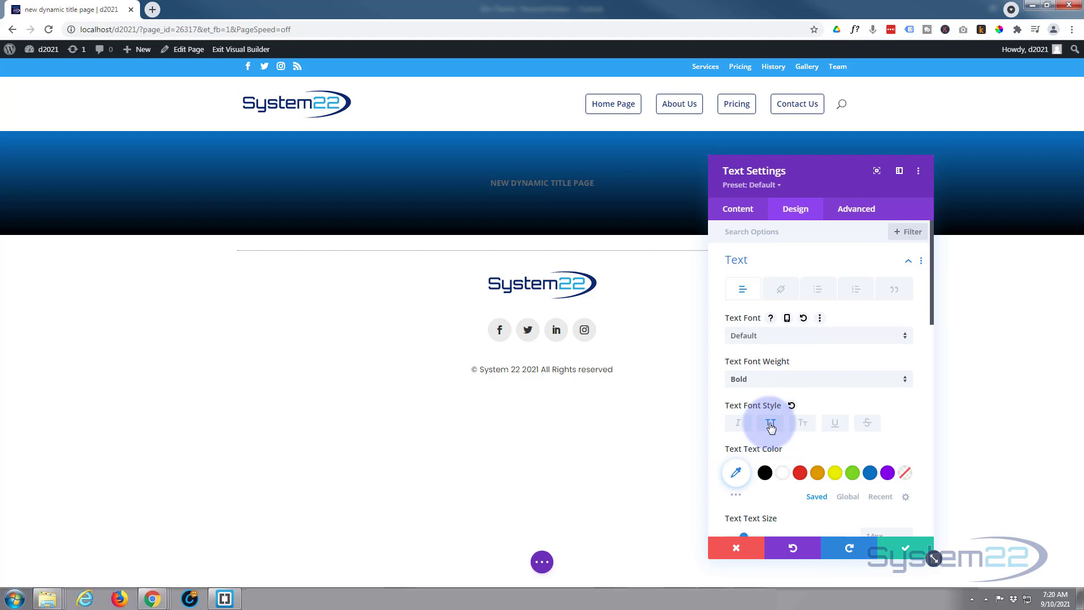
pyautogui.click(784, 472)
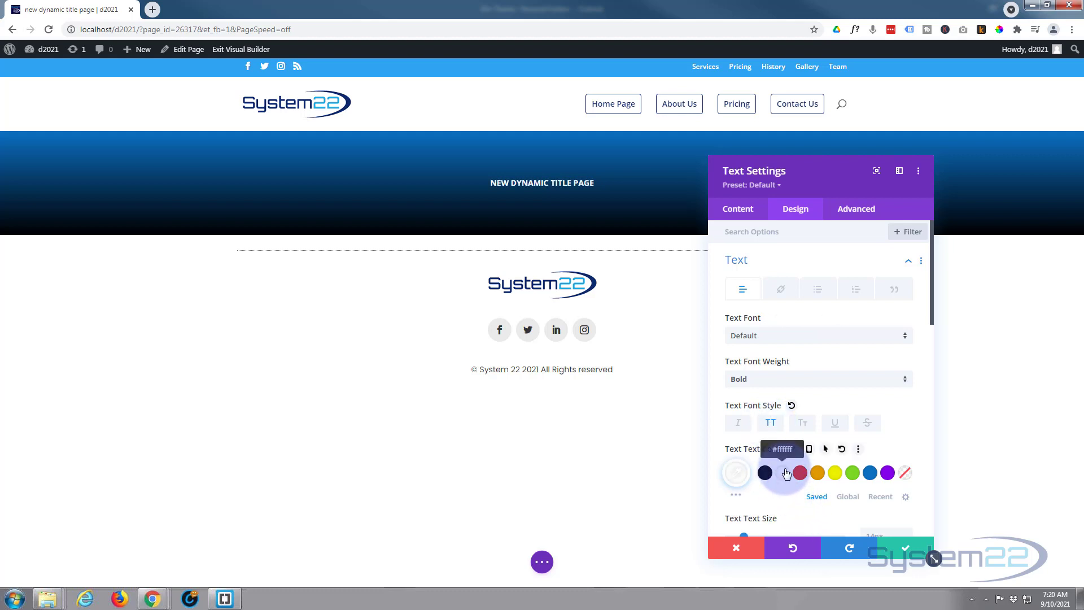
# Set the dynamic title's text size to 40px and save the Text module's settings
pyautogui.scroll(-3, 782, 452)
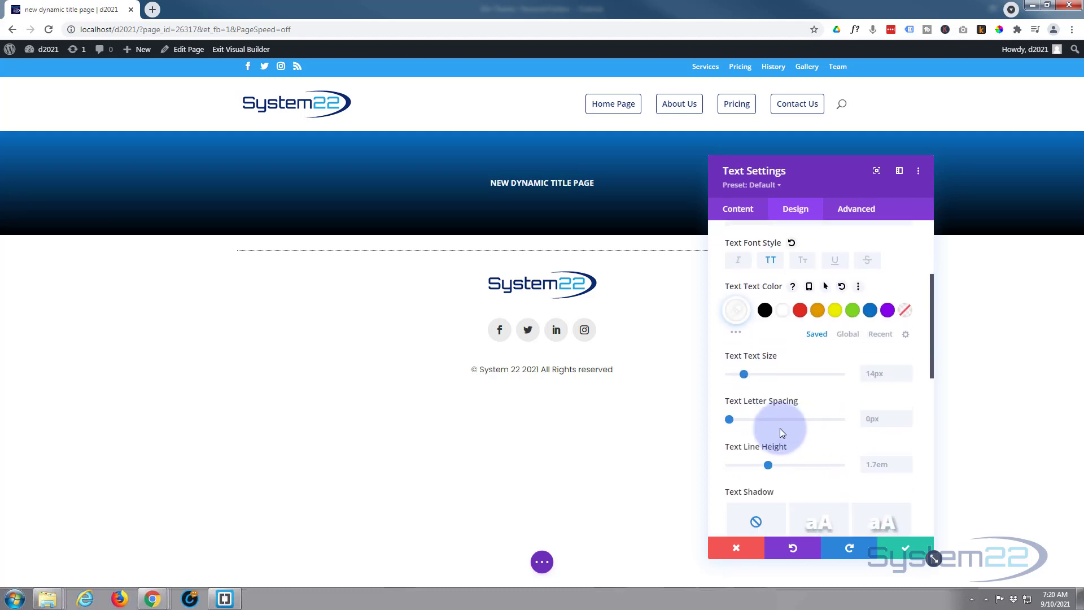
pyautogui.moveTo(738, 372); pyautogui.dragTo(773, 364)
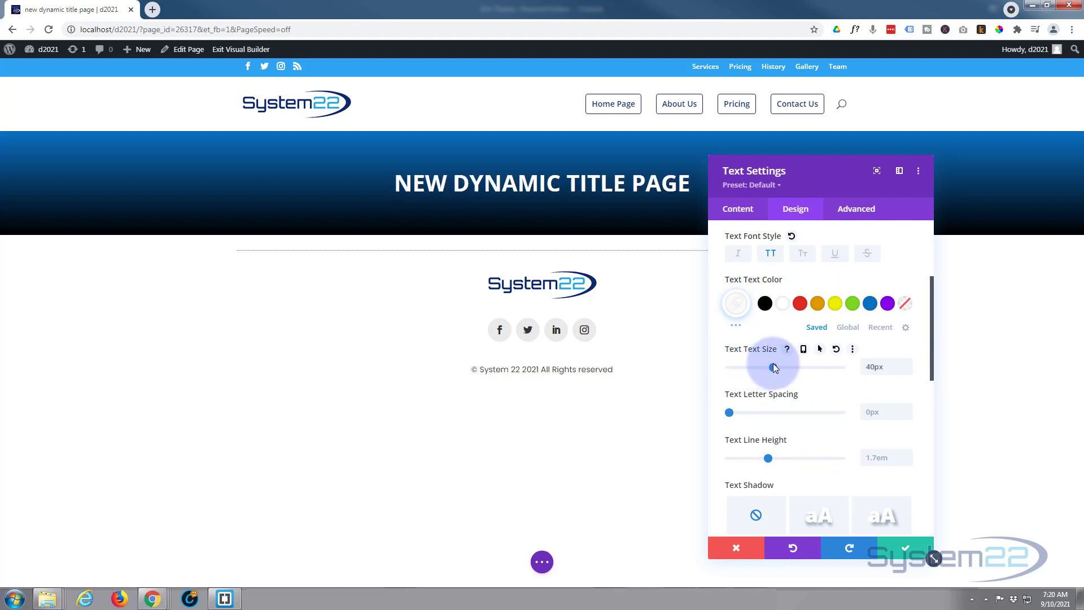
pyautogui.click(905, 549)
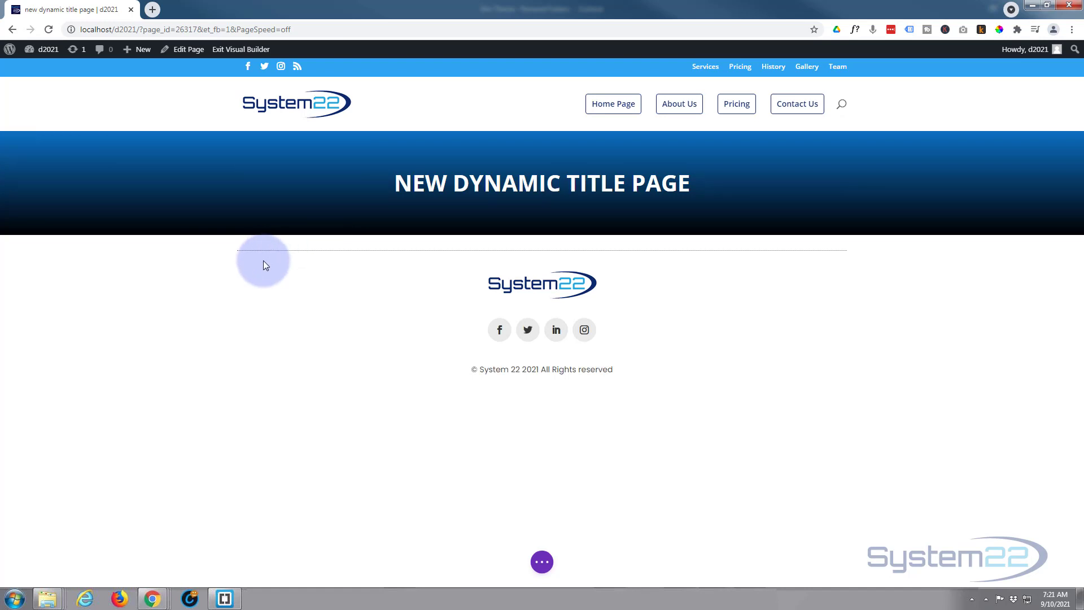
# Save the title section to the Divi Library under the layout name "dynamic heading"
pyautogui.moveTo(165, 175)
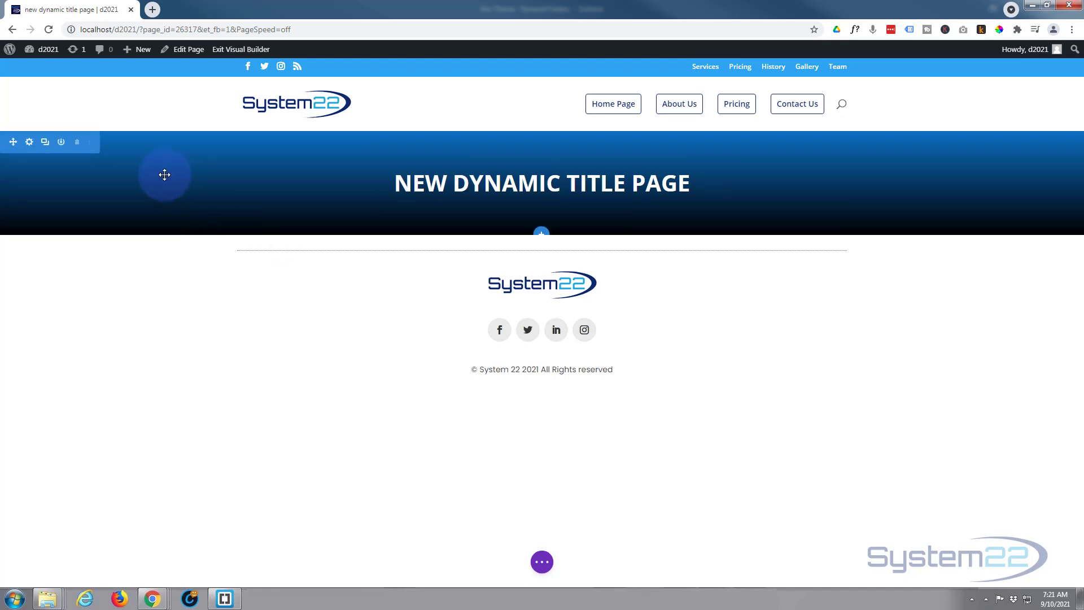
pyautogui.click(61, 145)
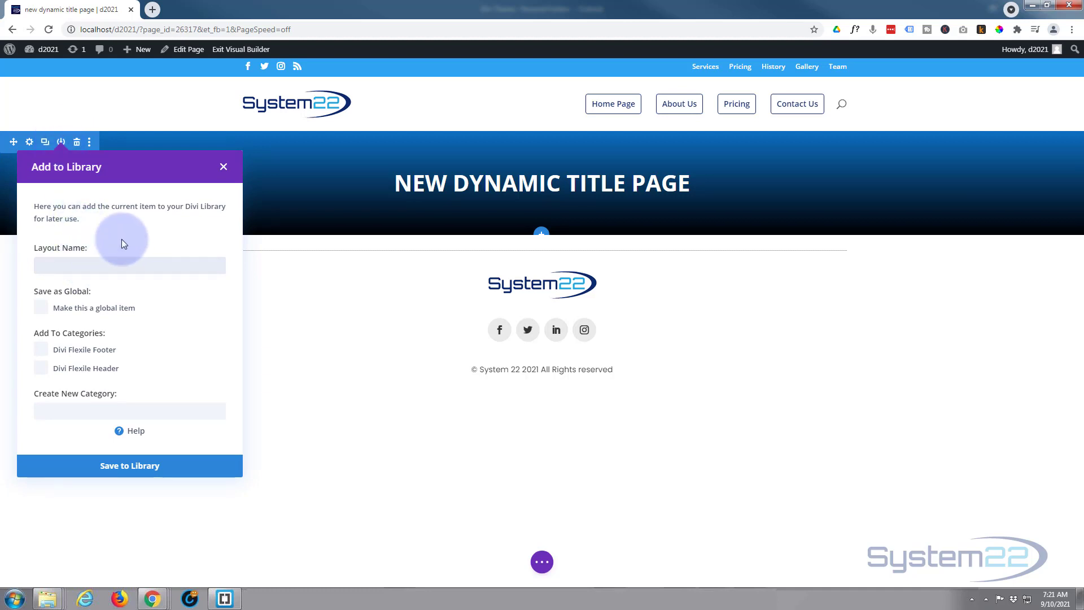
pyautogui.write('dynamic heading')
pyautogui.click(148, 467)
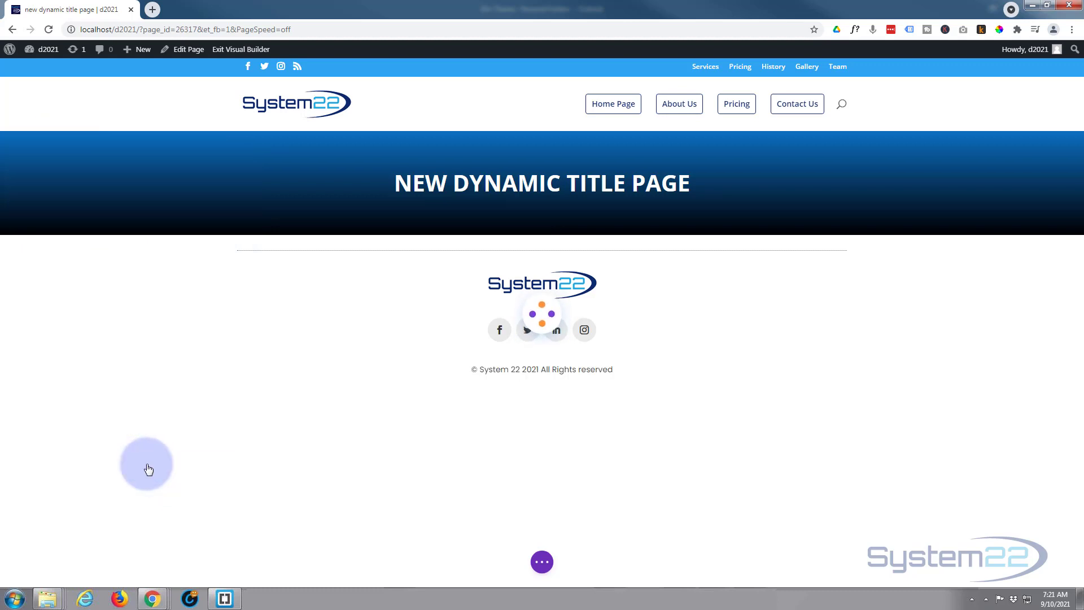
# Save the page as a draft and exit the Visual Builder
pyautogui.click(542, 561)
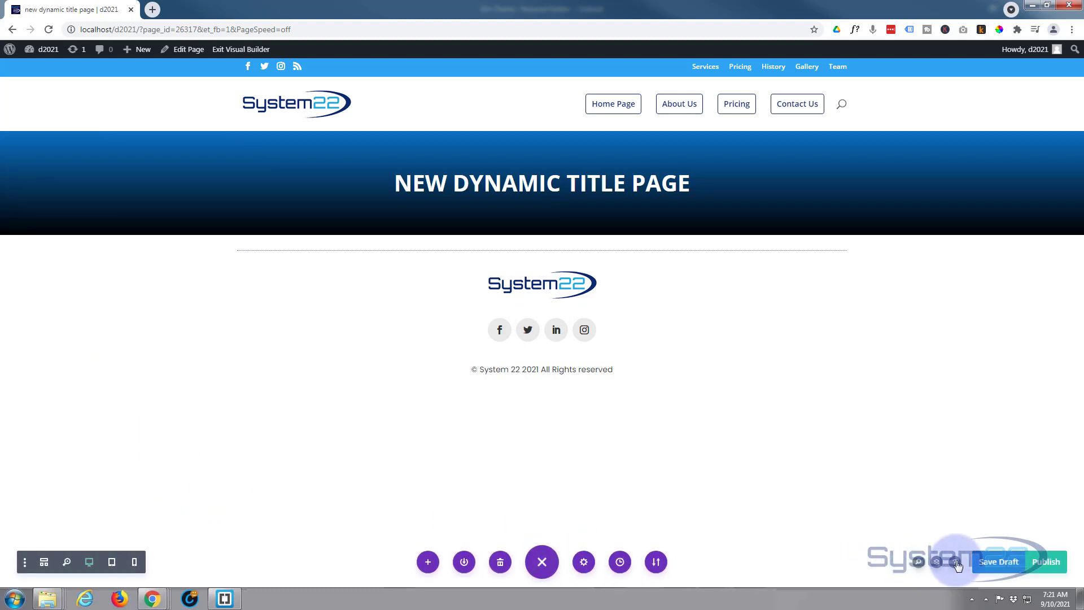
pyautogui.click(988, 560)
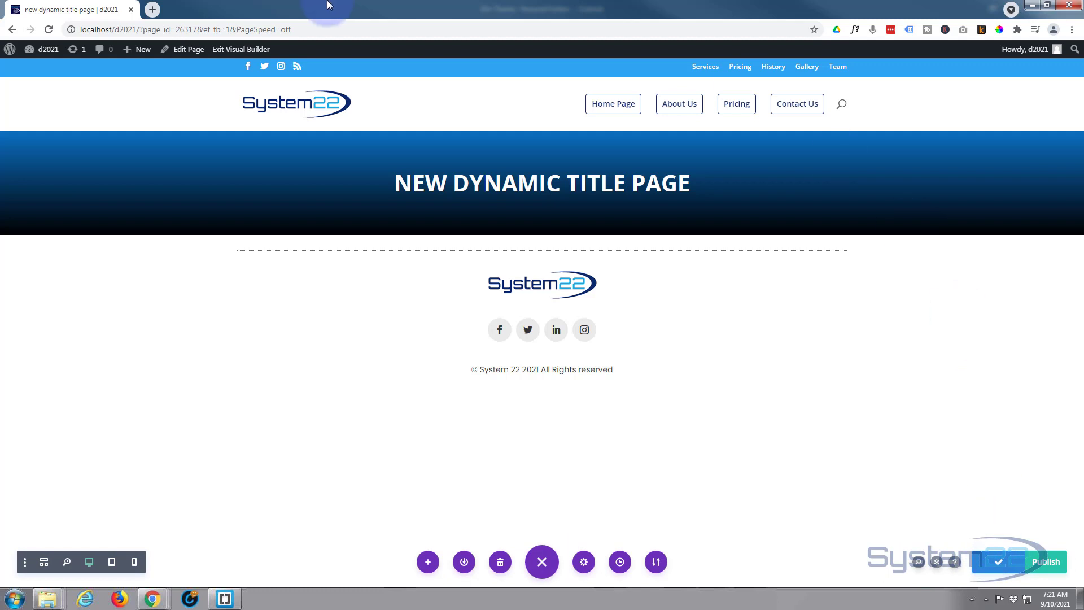
pyautogui.click(259, 50)
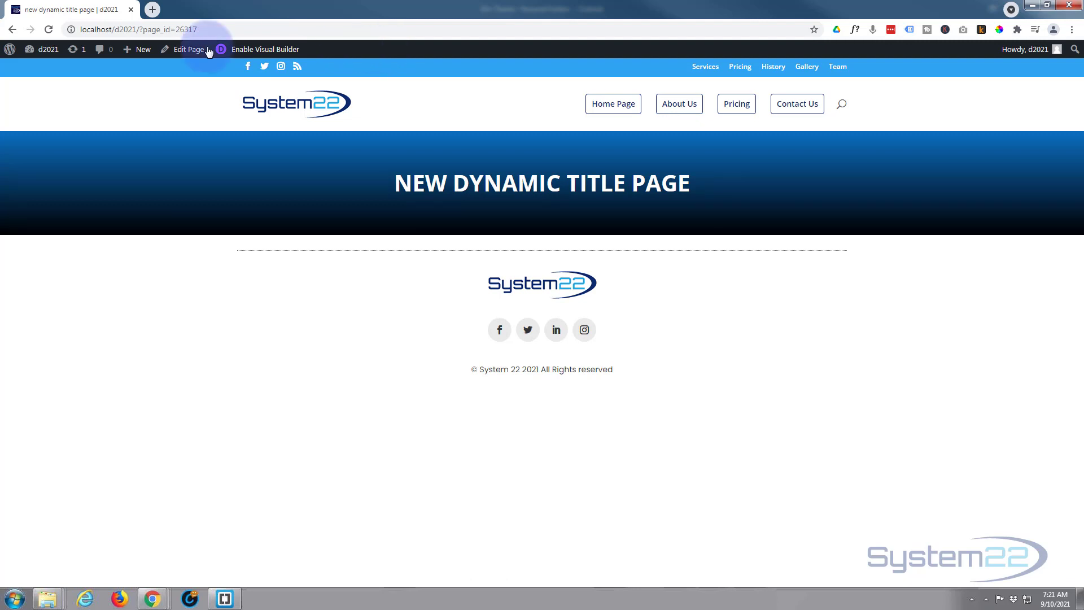
# Create a new page titled "My New Page" and start building it from scratch with the Divi Builder, without inserting a row
pyautogui.moveTo(137, 49)
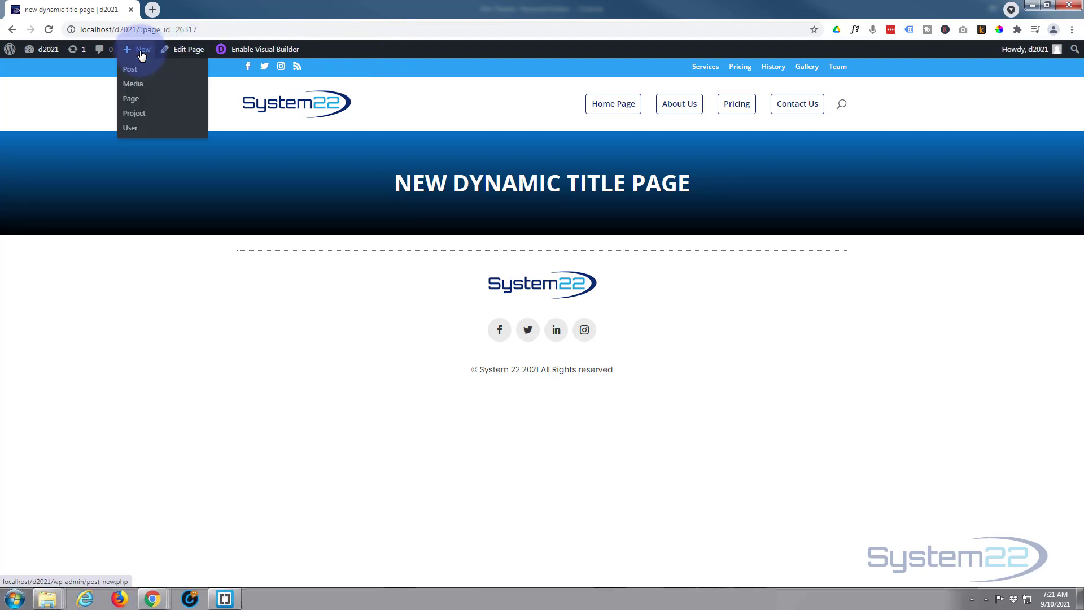
pyautogui.click(132, 100)
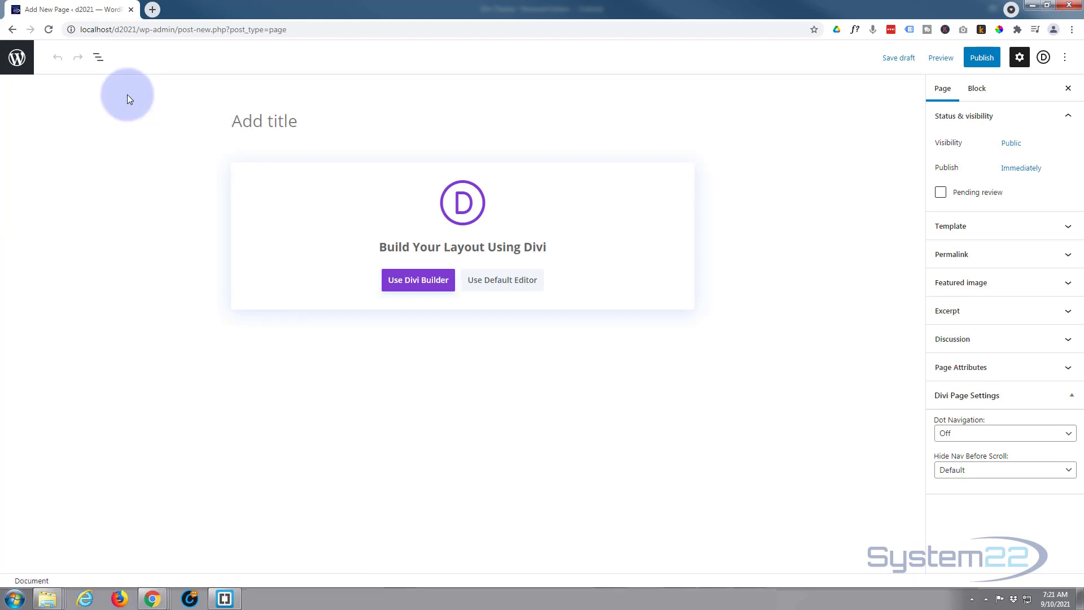
pyautogui.write('My New Page')
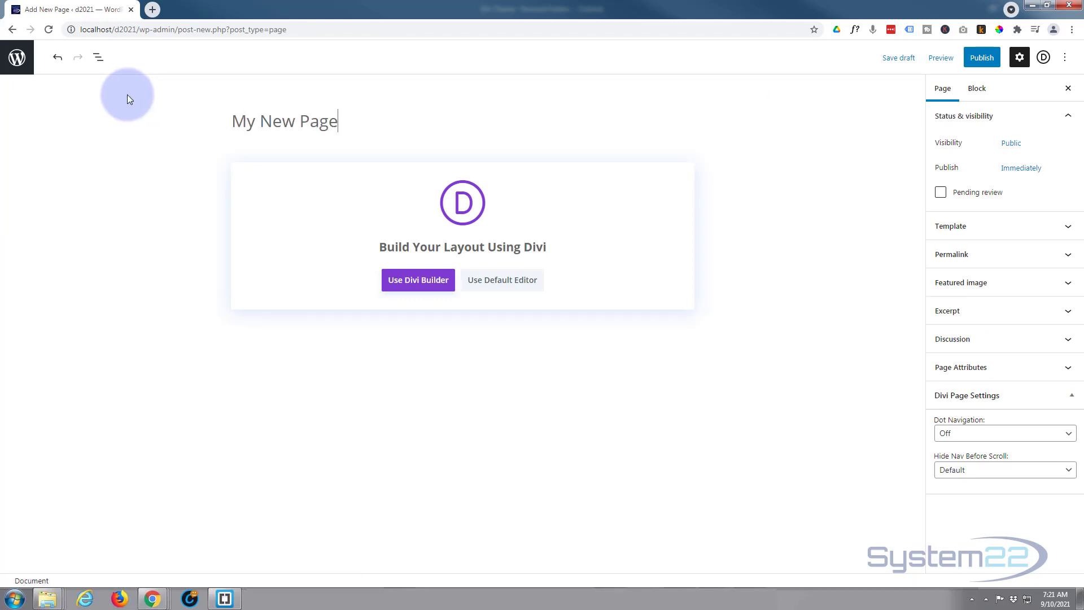
pyautogui.click(416, 282)
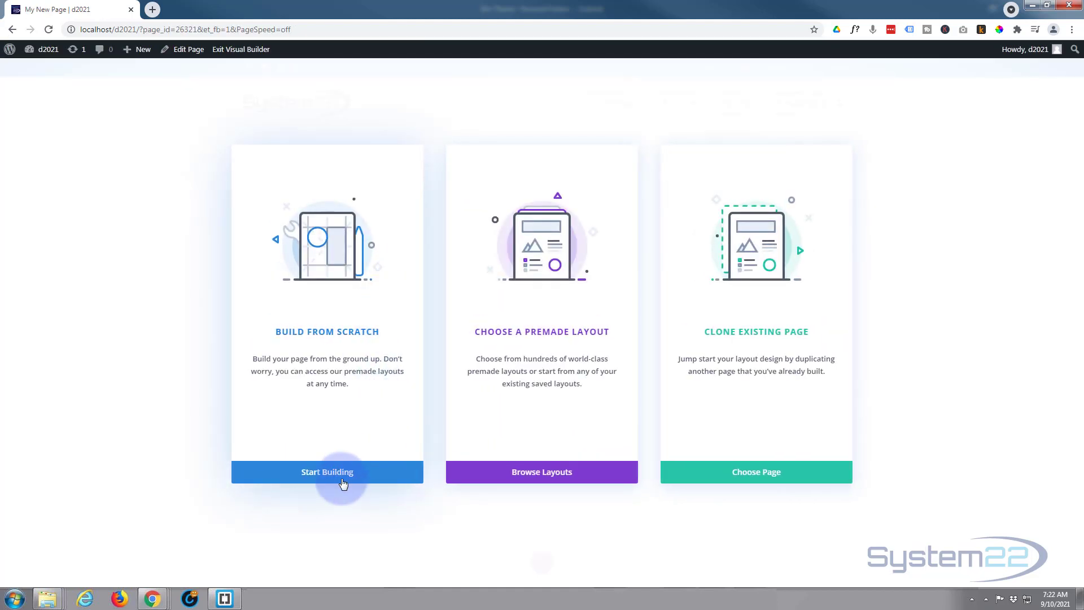
pyautogui.click(340, 478)
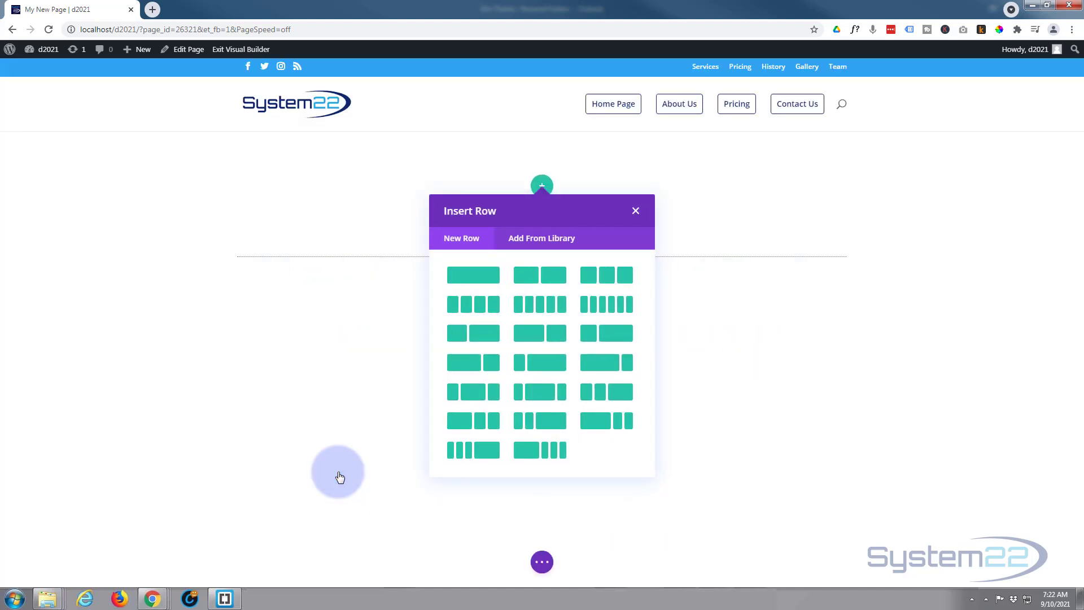
pyautogui.click(635, 212)
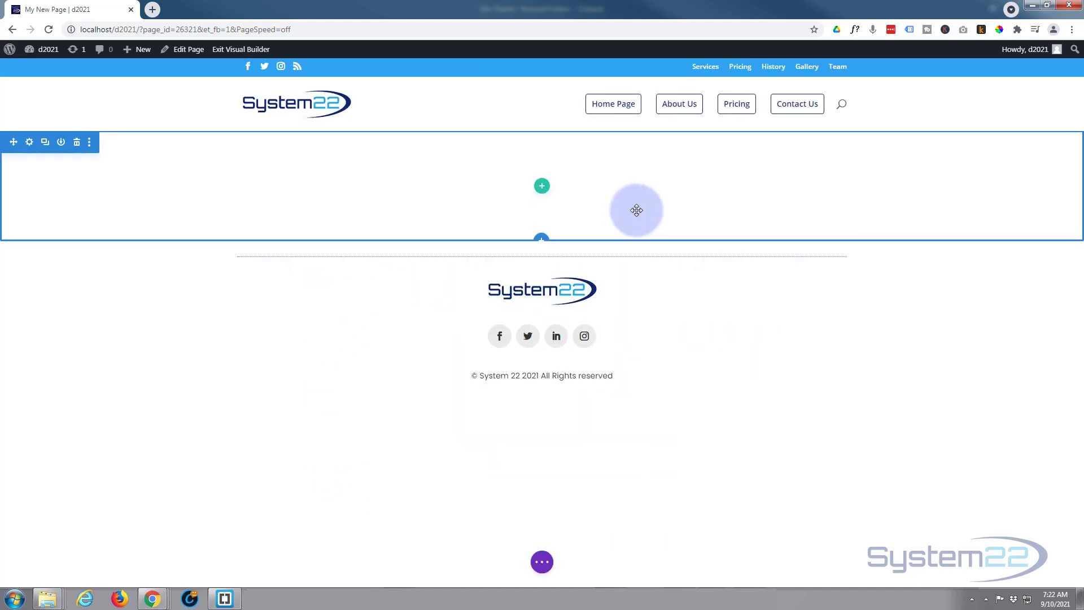
# Insert the saved "dynamic heading" section from the library below the empty section and delete the empty section
pyautogui.click(541, 239)
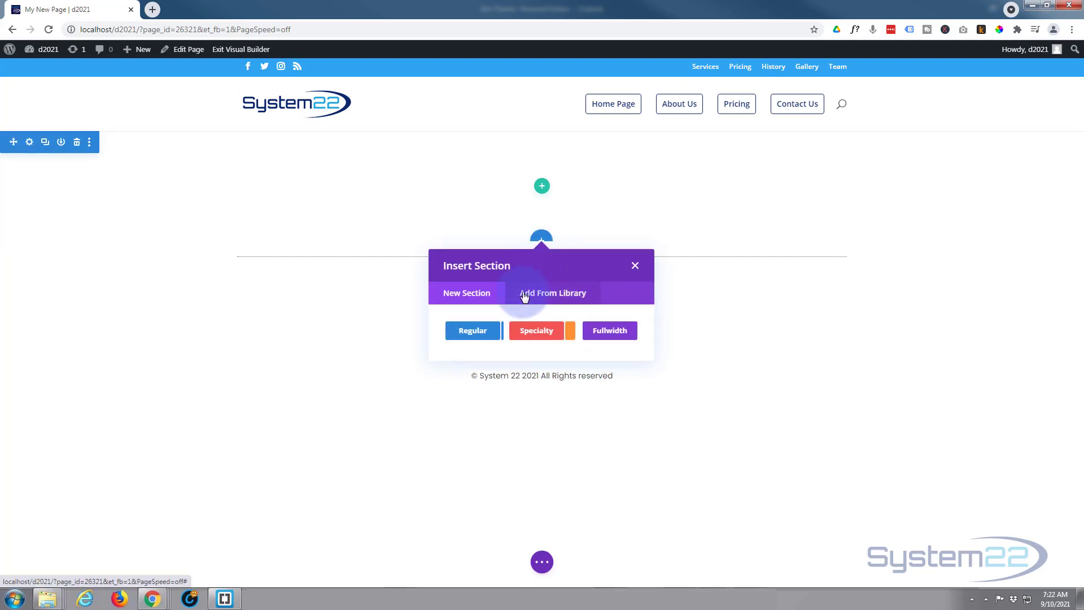
pyautogui.click(569, 299)
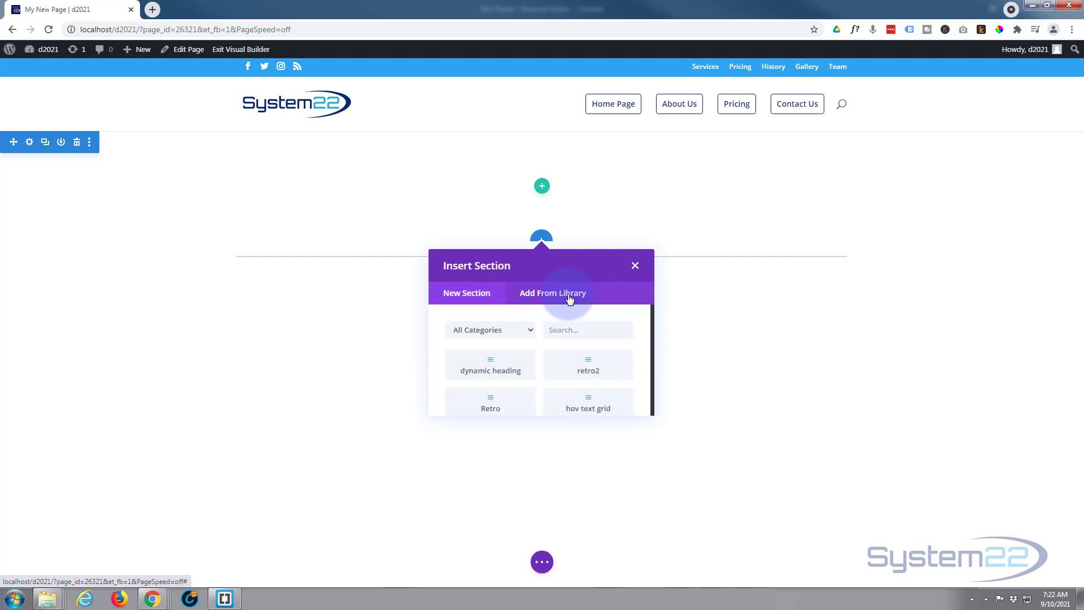
pyautogui.click(478, 373)
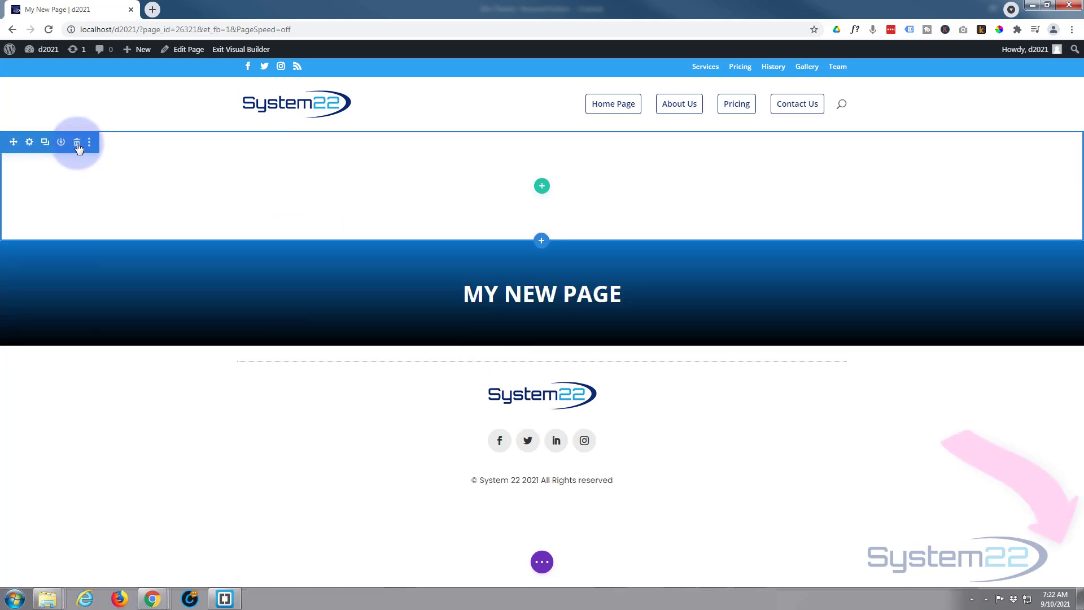
pyautogui.click(77, 142)
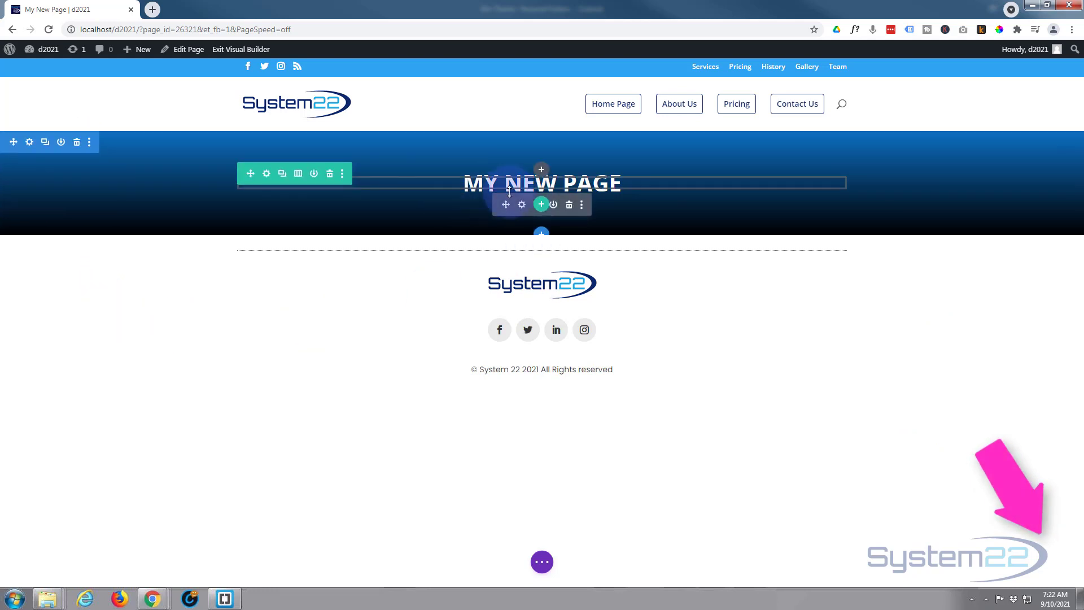